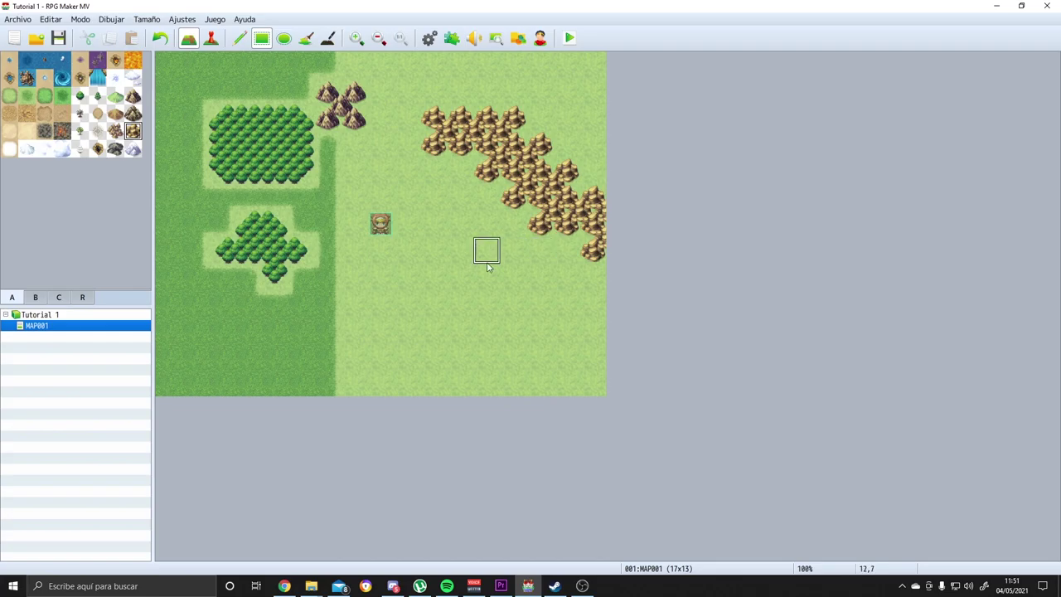
Paint rectangles of the sandy-shored water tile along all map edges and into the southeast grassland, turning the land into an island with an inlet.
click(9, 59)
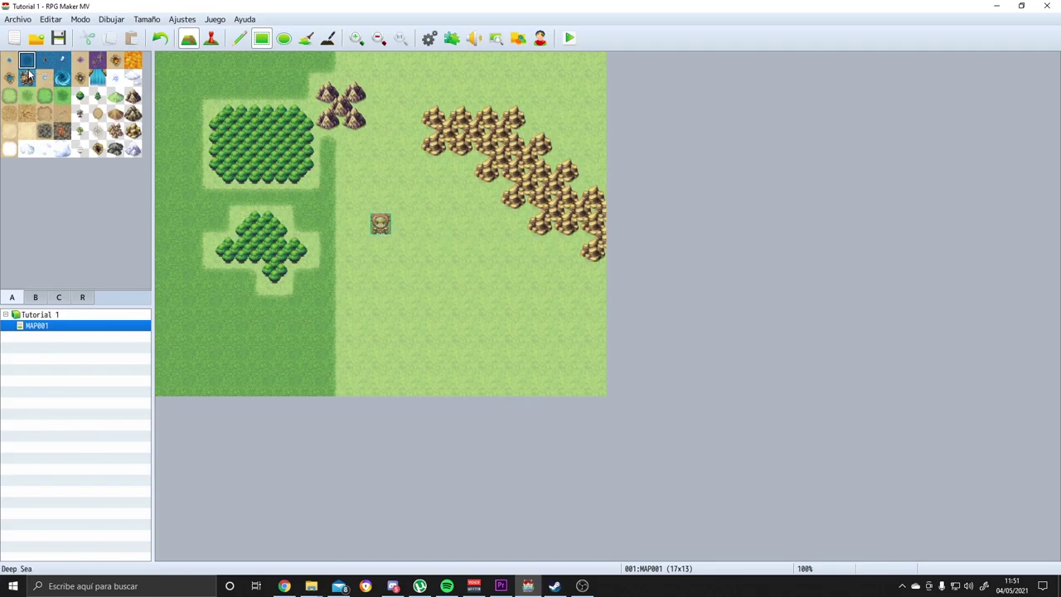
click(169, 356)
mouse_move(190, 387)
mouse_down()
mouse_move(524, 404)
mouse_move(466, 399)
mouse_move(443, 294)
mouse_move(508, 307)
mouse_move(514, 330)
mouse_move(484, 197)
mouse_up()
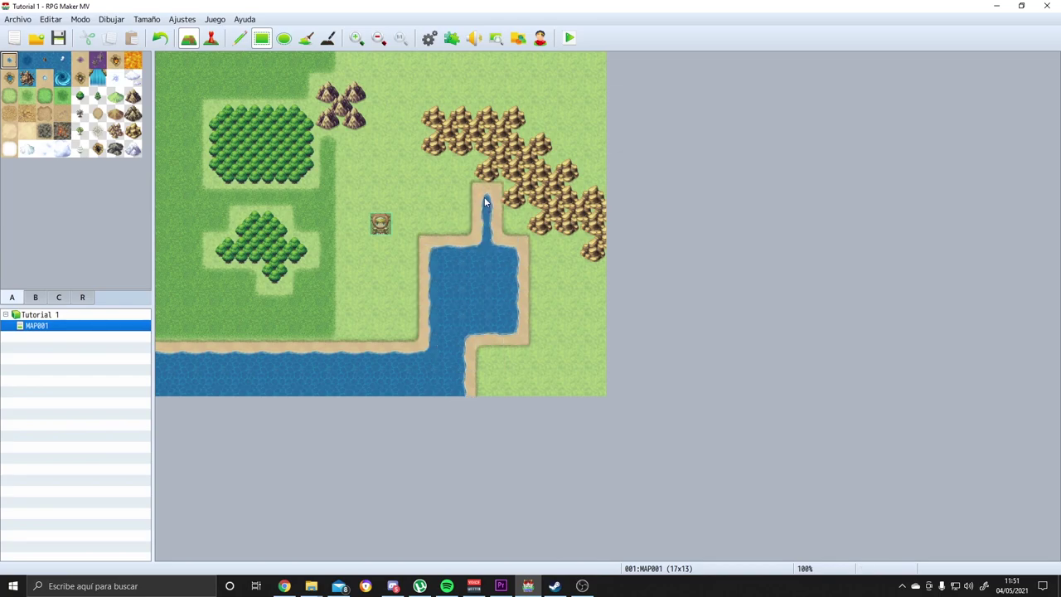
mouse_move(485, 356)
mouse_down()
mouse_move(510, 395)
mouse_move(572, 402)
mouse_up()
drag(169, 65, 614, 61)
mouse_move(600, 98)
mouse_down()
mouse_move(611, 325)
mouse_move(581, 374)
mouse_up()
mouse_move(167, 117)
mouse_down()
mouse_move(159, 166)
mouse_move(184, 326)
mouse_move(252, 328)
mouse_move(195, 282)
mouse_up()
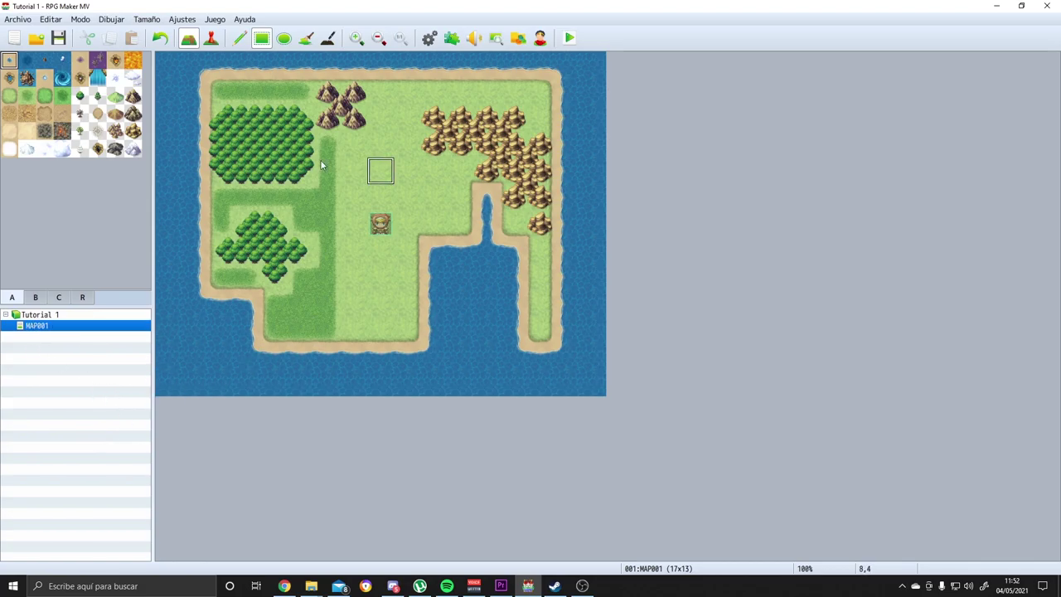
Open the properties for a new map, inspect the width and height fields, and close without creating it.
right_click(27, 341)
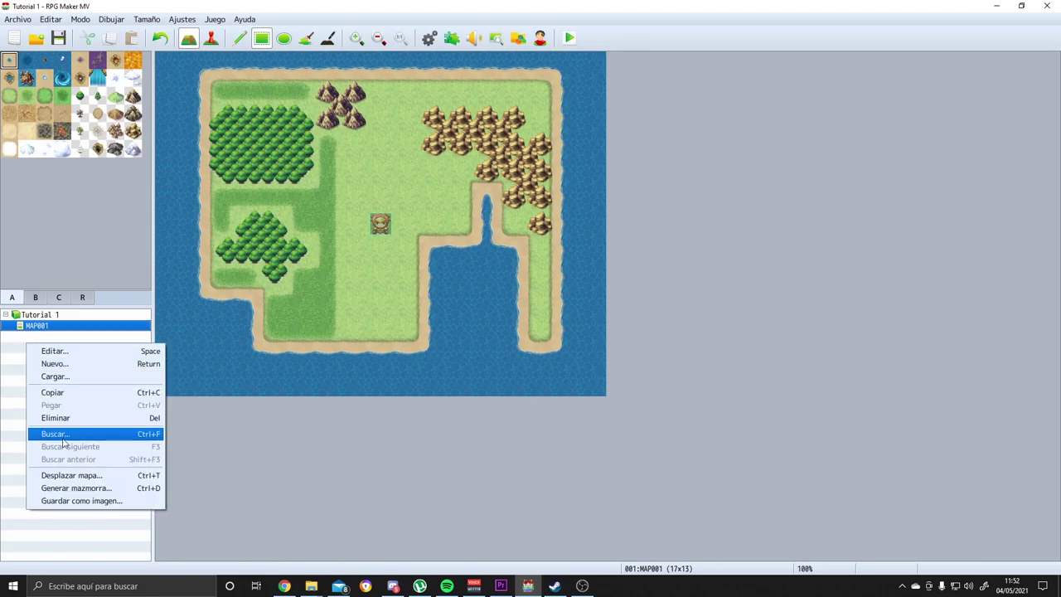
right_click(2, 348)
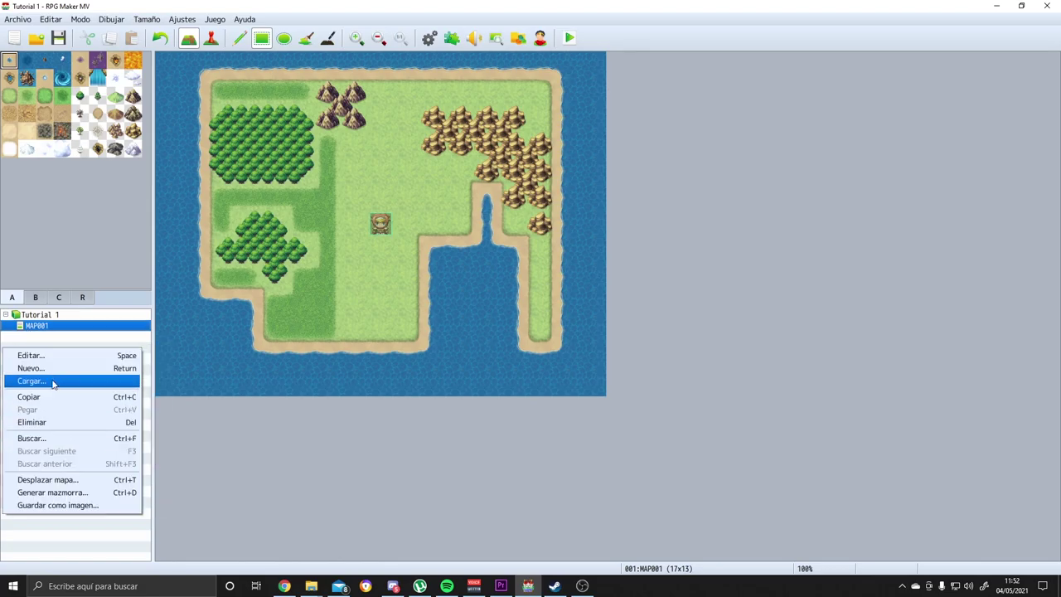
click(48, 369)
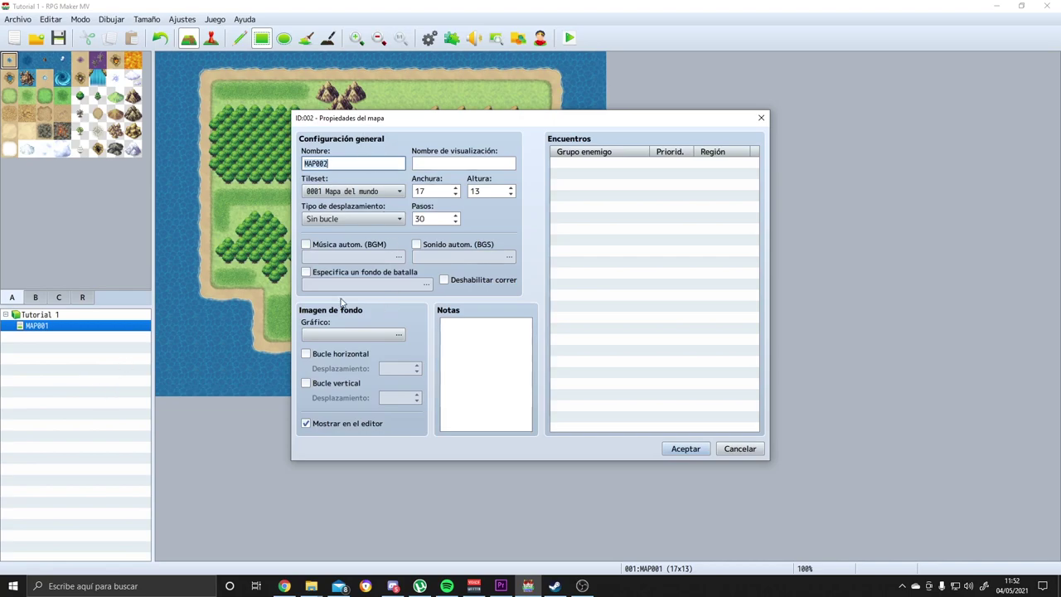
double_click(441, 189)
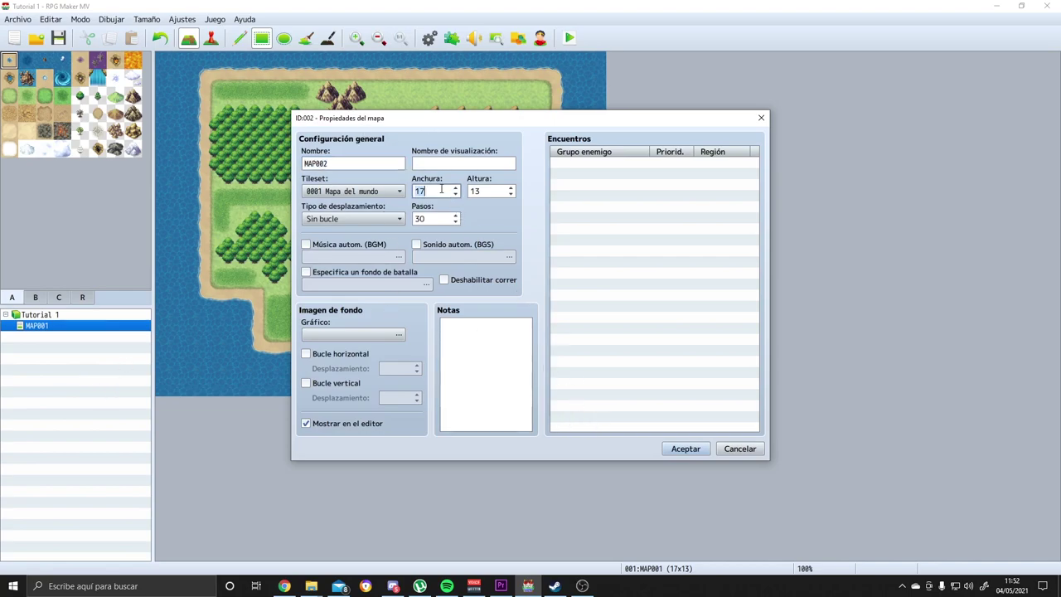
double_click(505, 191)
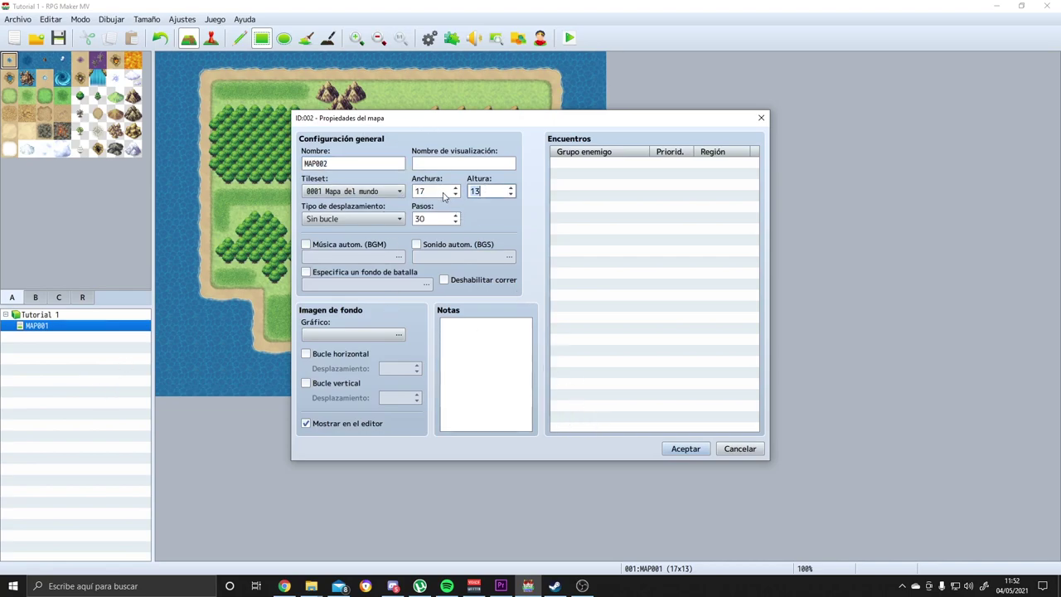
click(738, 451)
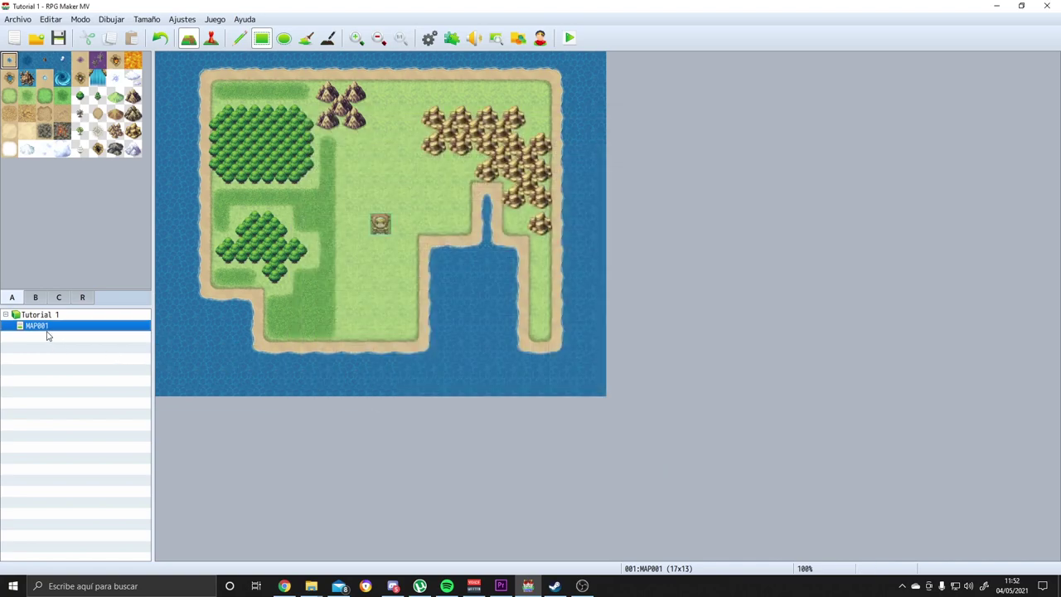
Open MAP001's properties to inspect its width field, and close them without changes.
right_click(44, 330)
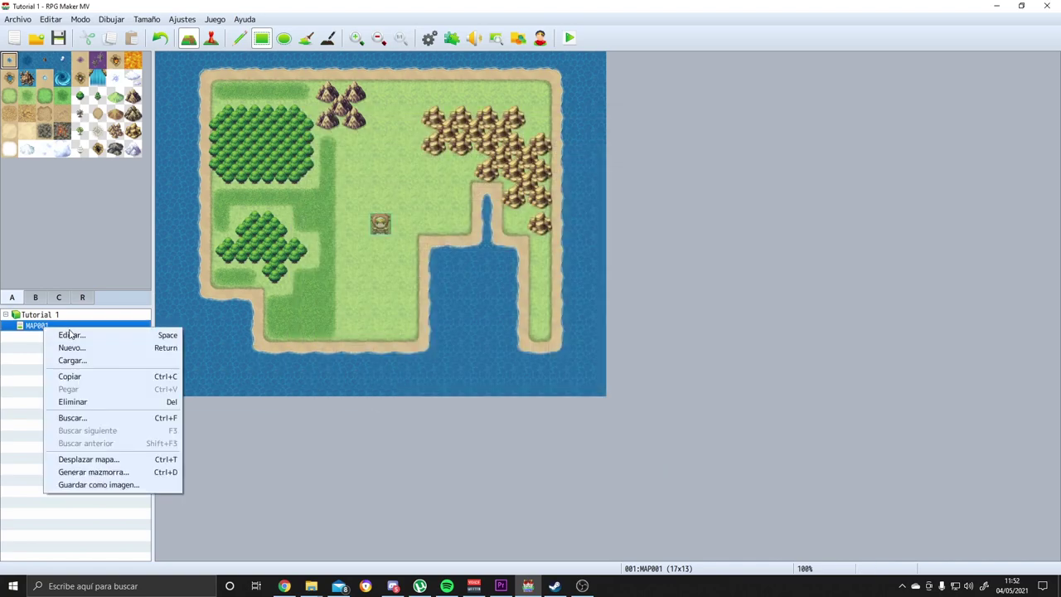
click(70, 334)
click(434, 190)
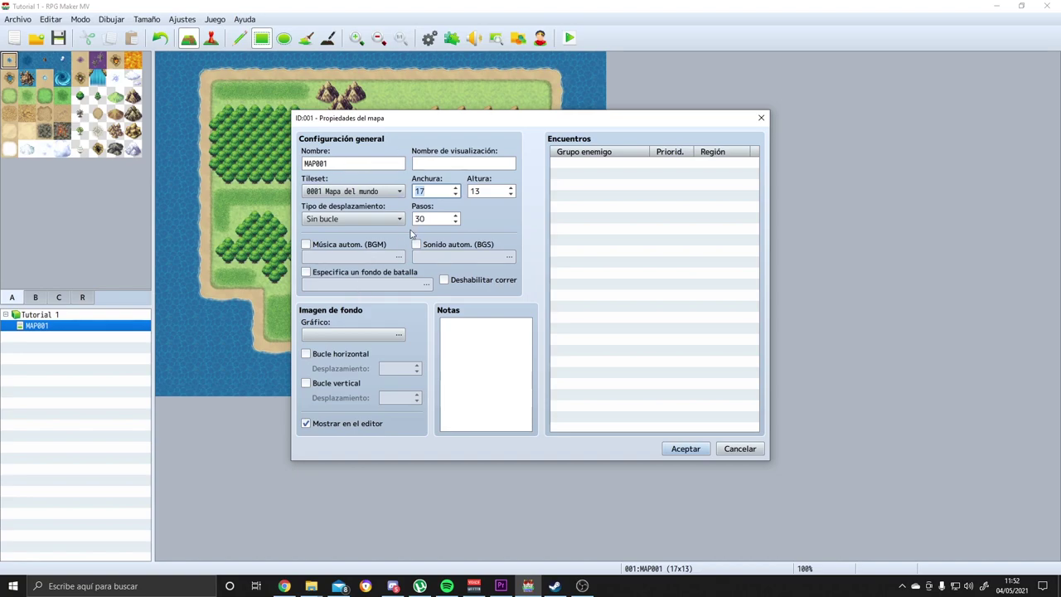
click(738, 450)
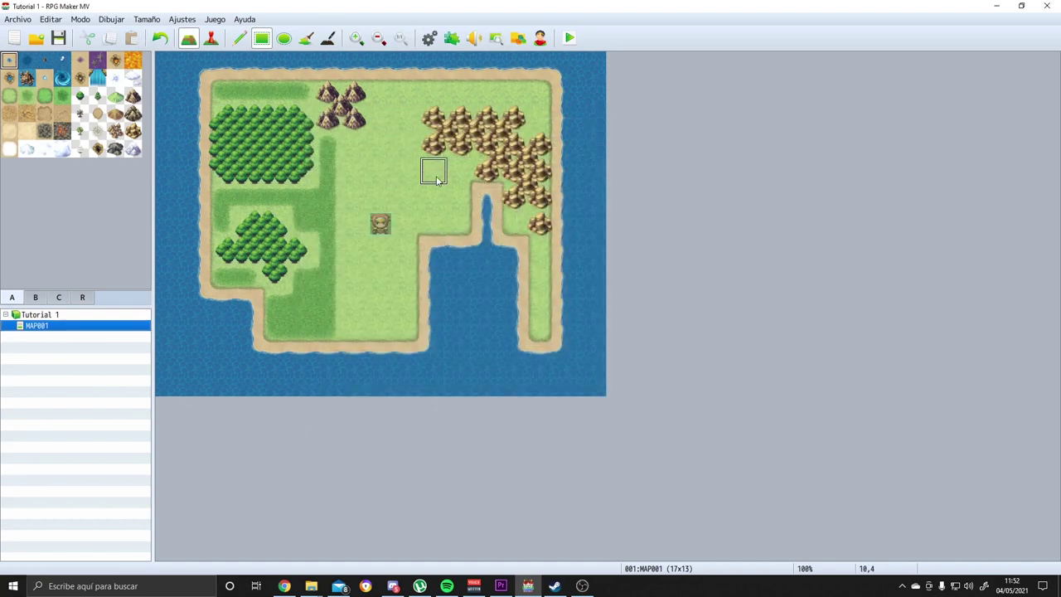
Try the shadow pen along the grass west of the inlet and over the east side of the small forest.
click(327, 37)
drag(413, 242, 412, 339)
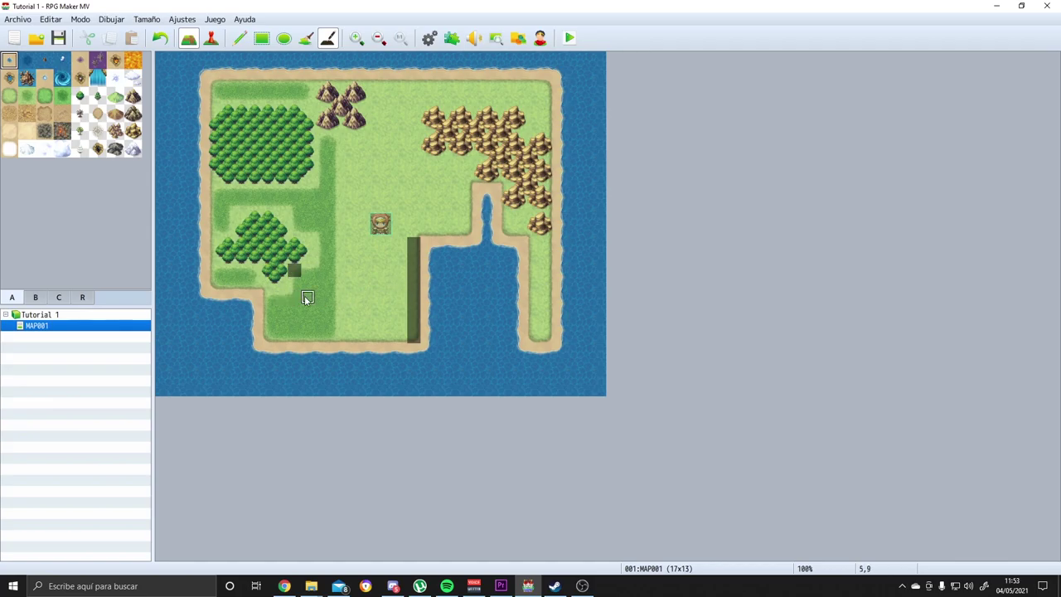
mouse_move(308, 270)
mouse_down()
mouse_move(304, 253)
mouse_move(309, 271)
mouse_move(294, 258)
mouse_move(304, 245)
mouse_move(303, 261)
mouse_move(294, 240)
mouse_move(269, 245)
mouse_move(293, 286)
mouse_move(279, 277)
mouse_move(288, 247)
mouse_up()
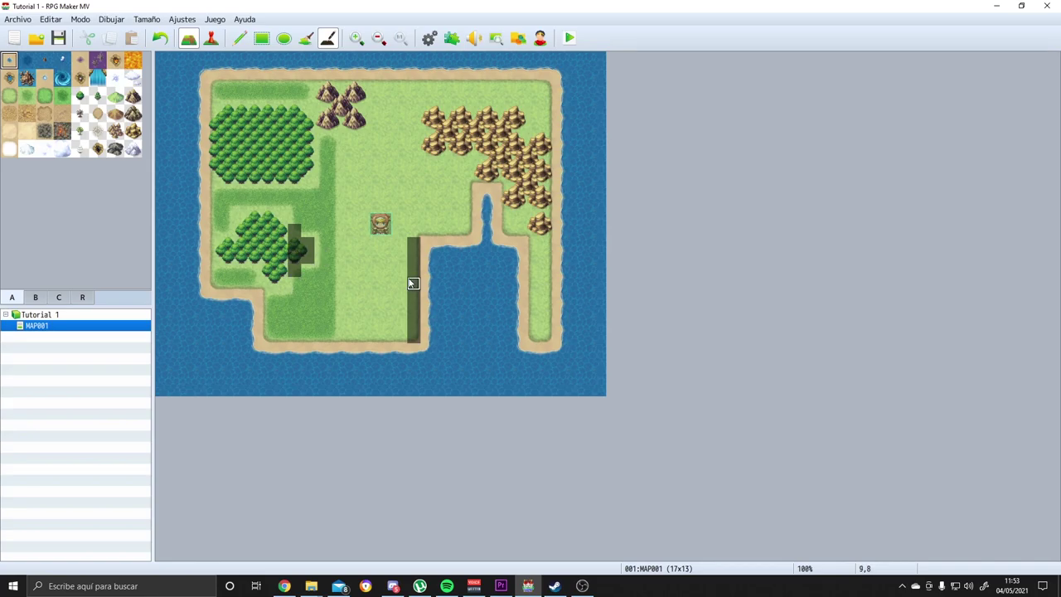
Undo all the shadow strokes by the forest and the inlet.
key(ctrl+z)
key(ctrl+z)
key(ctrl+z)
key(ctrl+z)
key(ctrl+z)
key(ctrl+z)
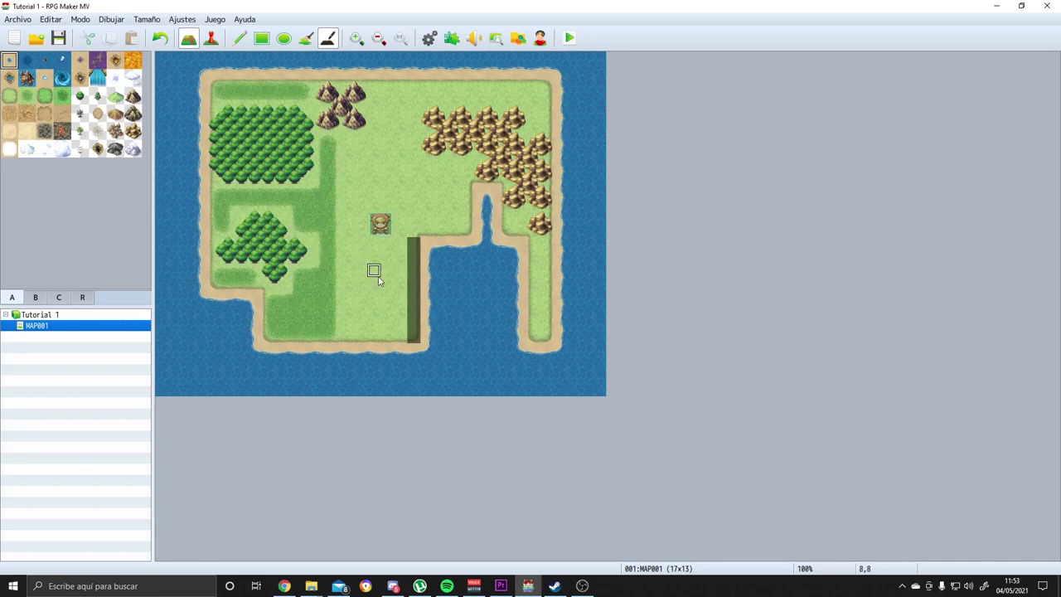
key(ctrl+z)
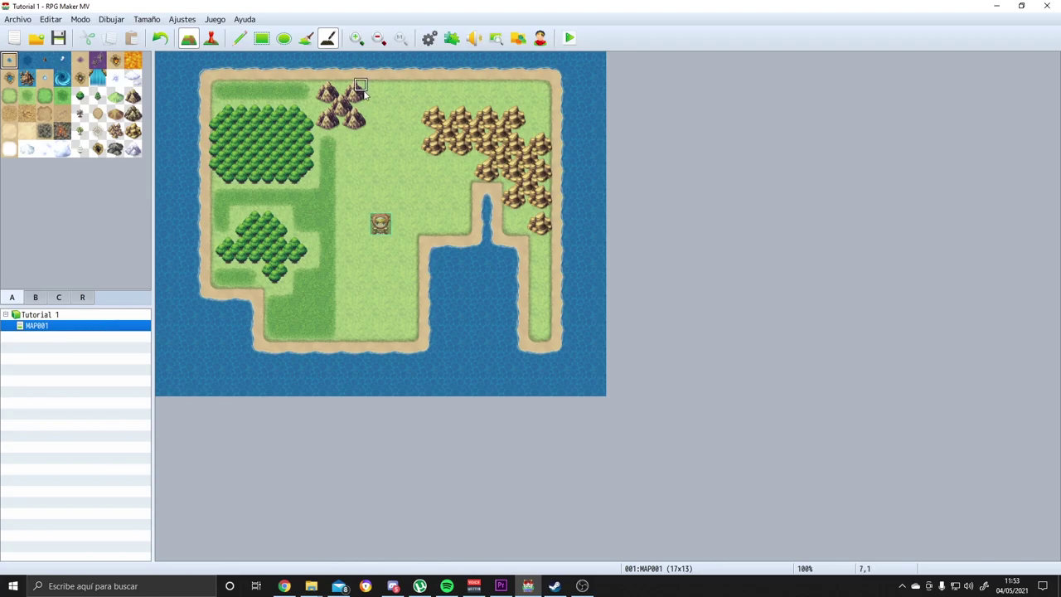
Zoom the map in to 150%, out to 25%, and restore its actual size to examine it at different scales.
click(357, 39)
click(356, 39)
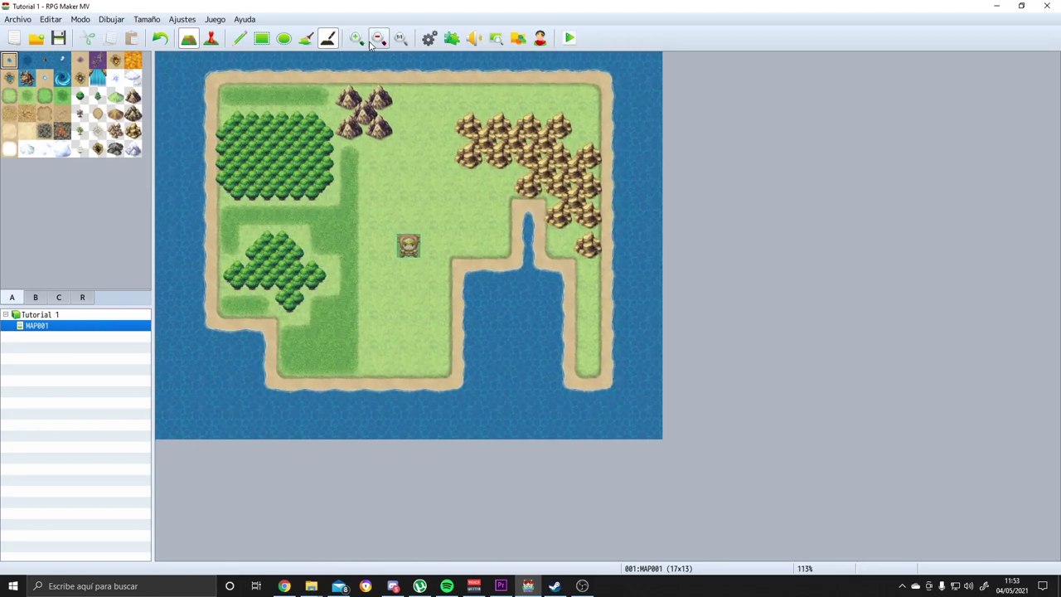
click(356, 39)
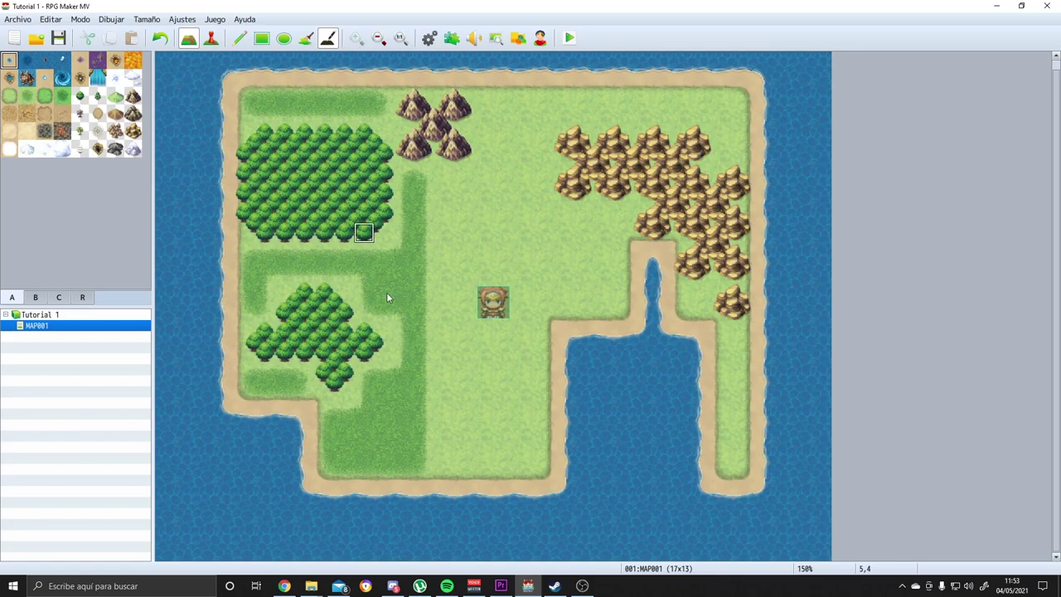
click(378, 39)
click(378, 39)
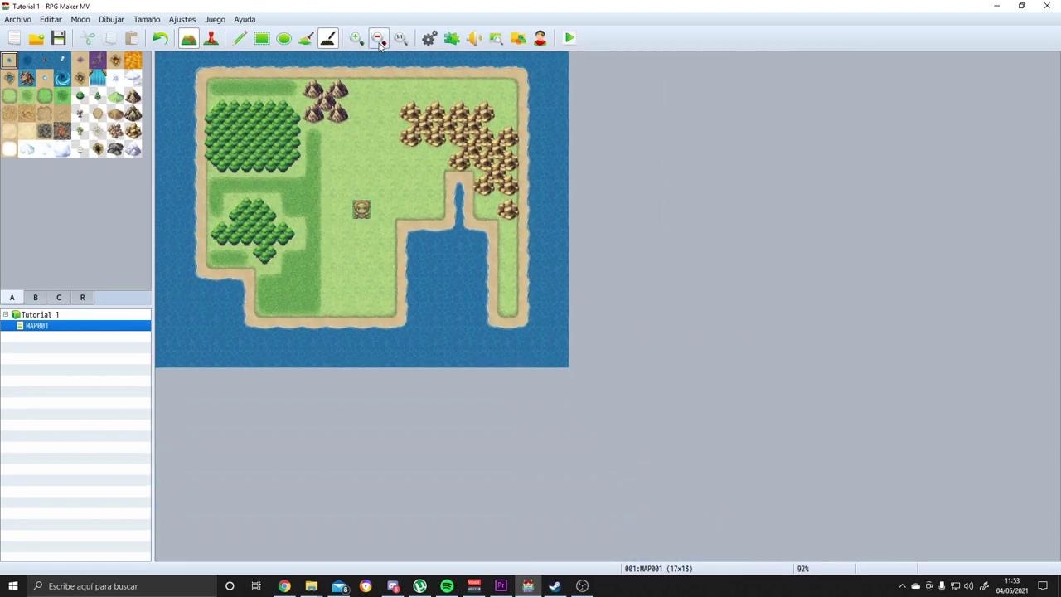
click(378, 39)
click(378, 39)
click(378, 39)
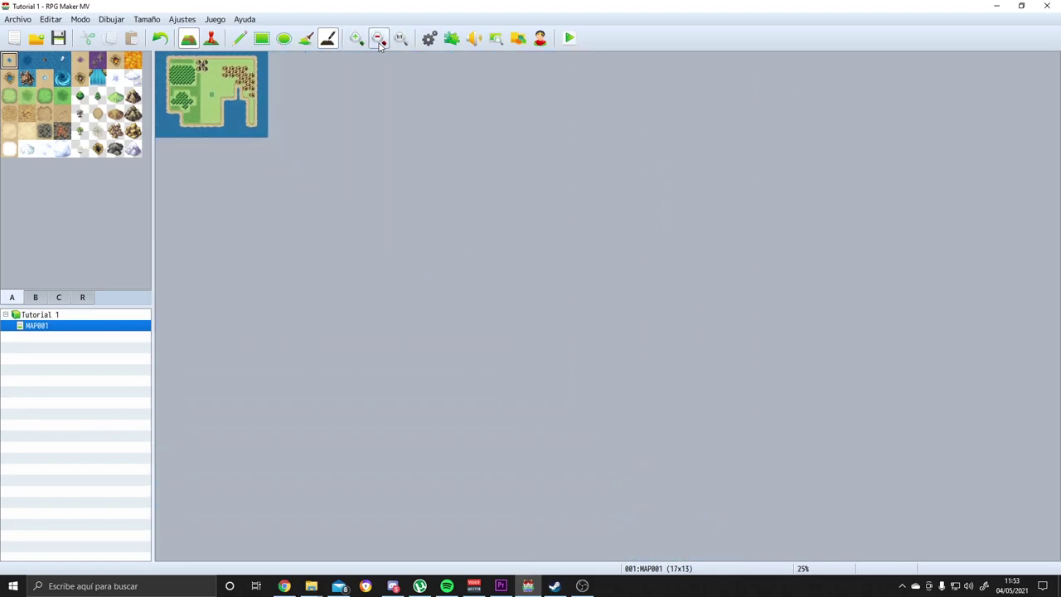
click(378, 39)
click(400, 38)
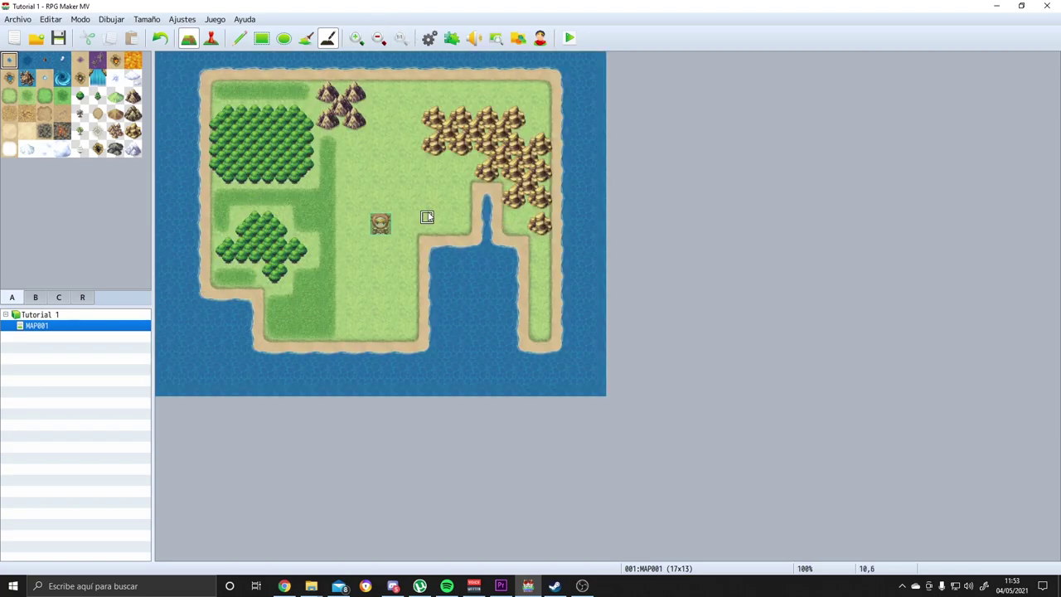
click(111, 20)
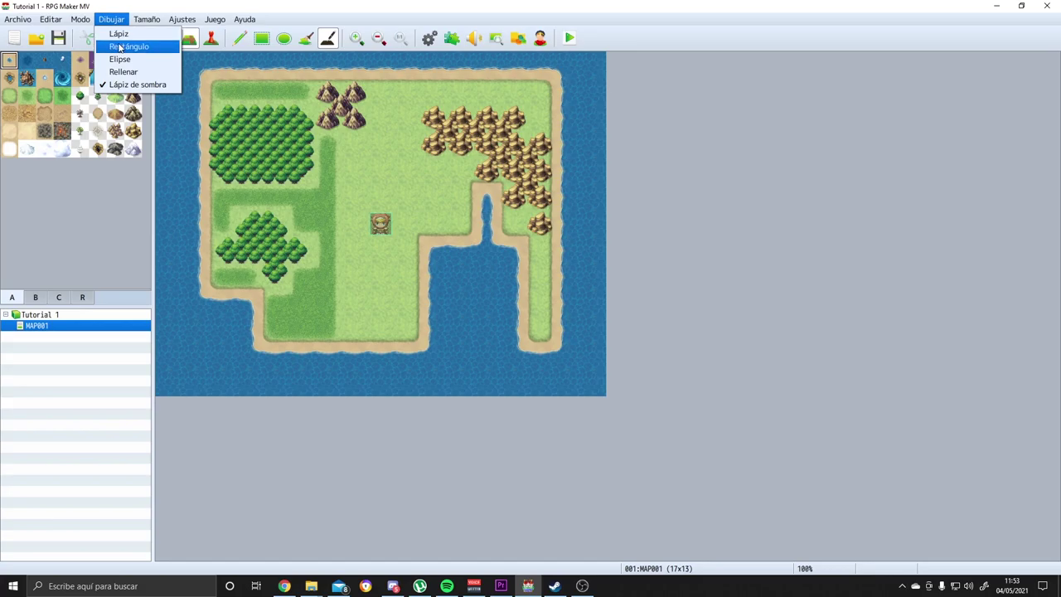
click(147, 19)
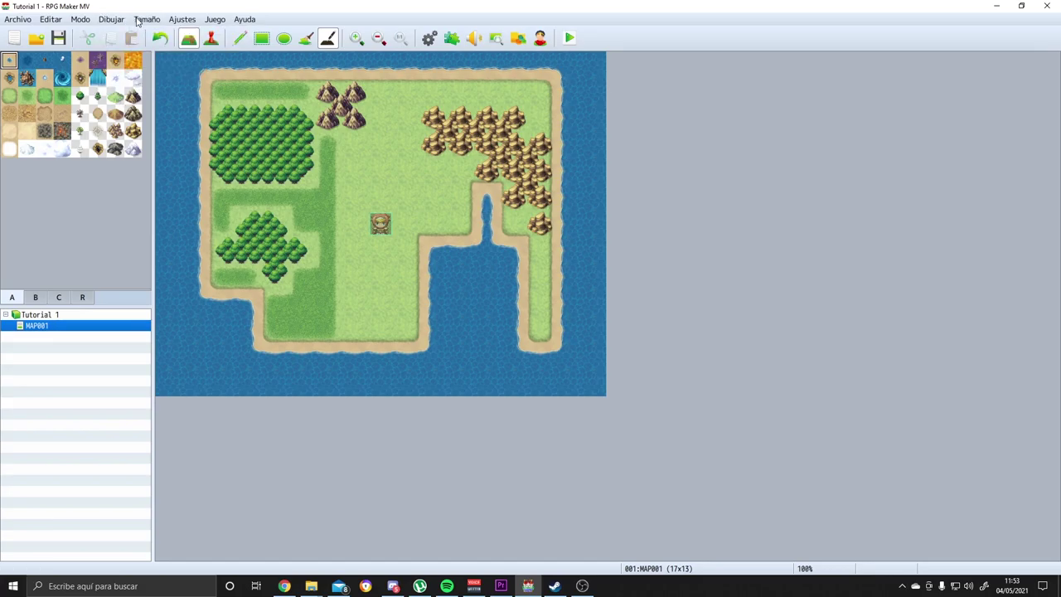
click(146, 19)
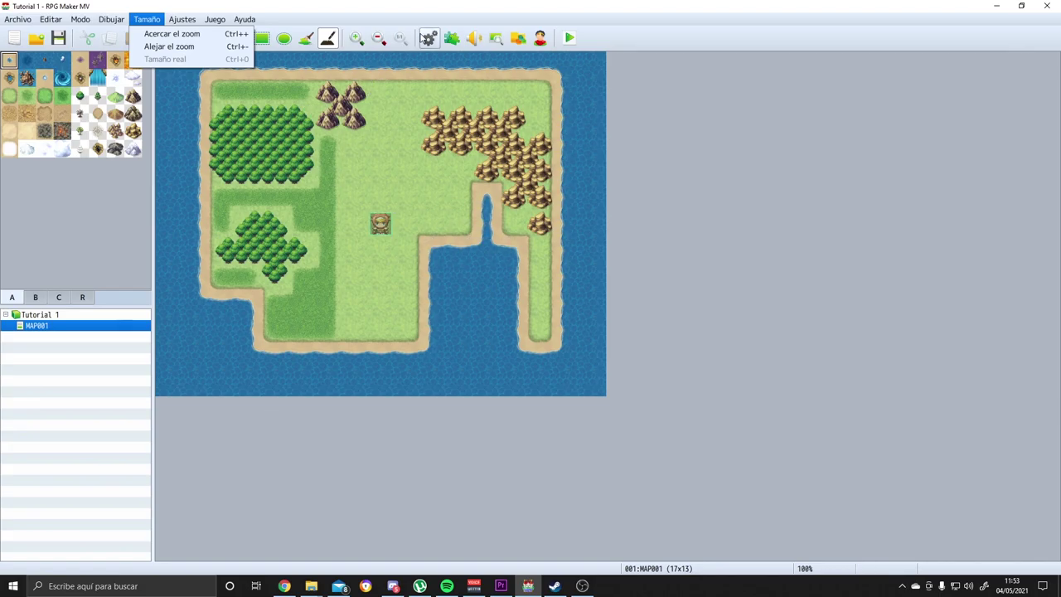
click(421, 7)
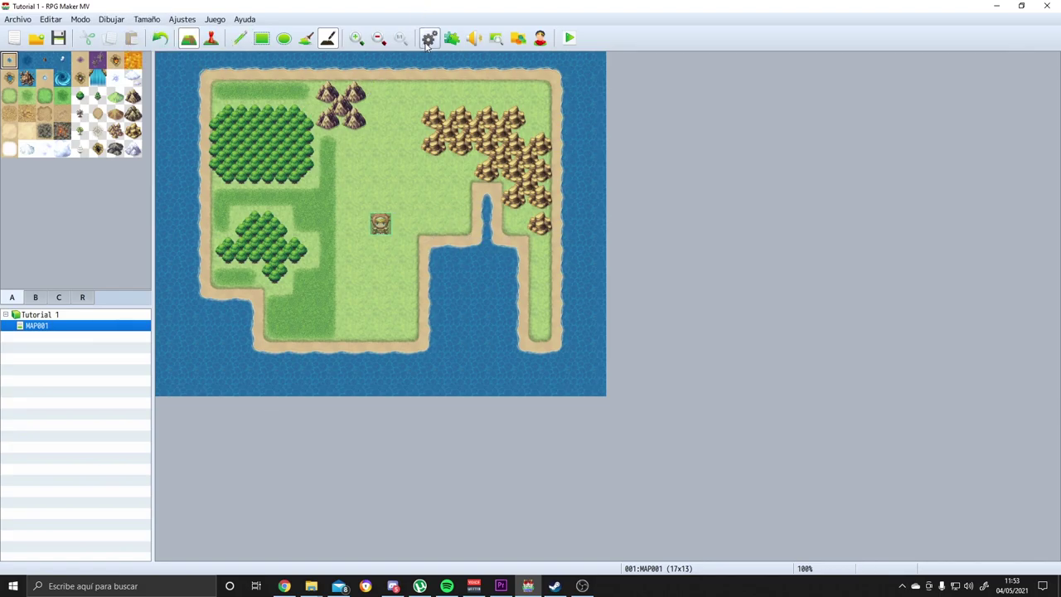
click(186, 20)
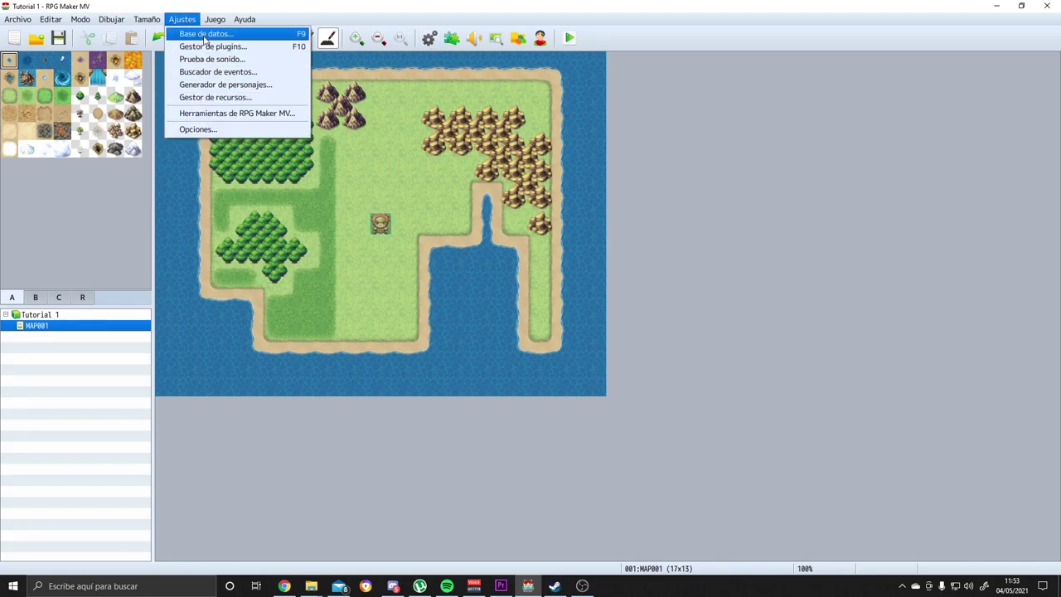
mouse_move(206, 20)
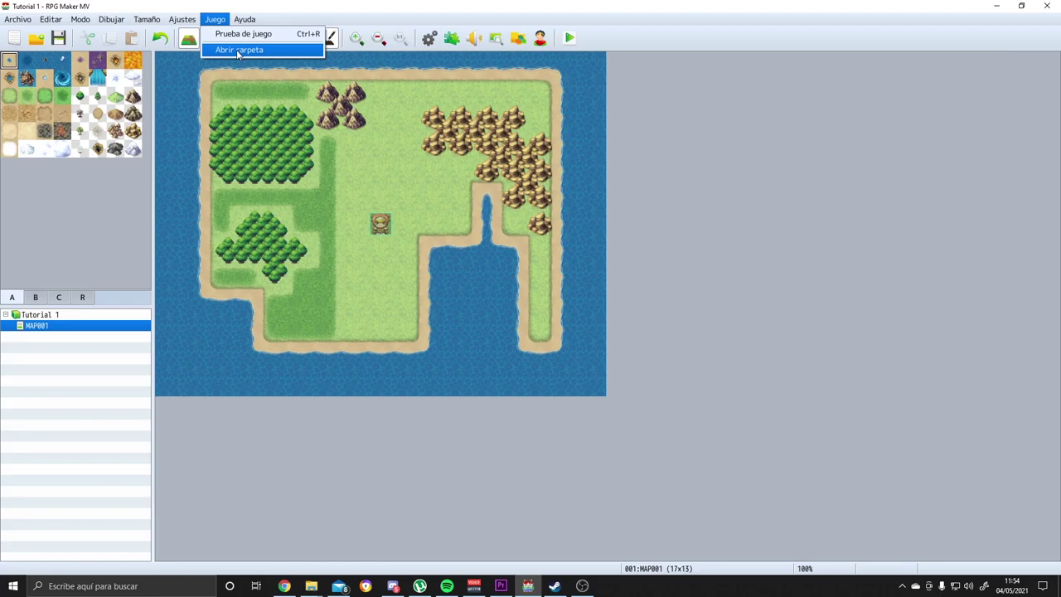
click(422, 8)
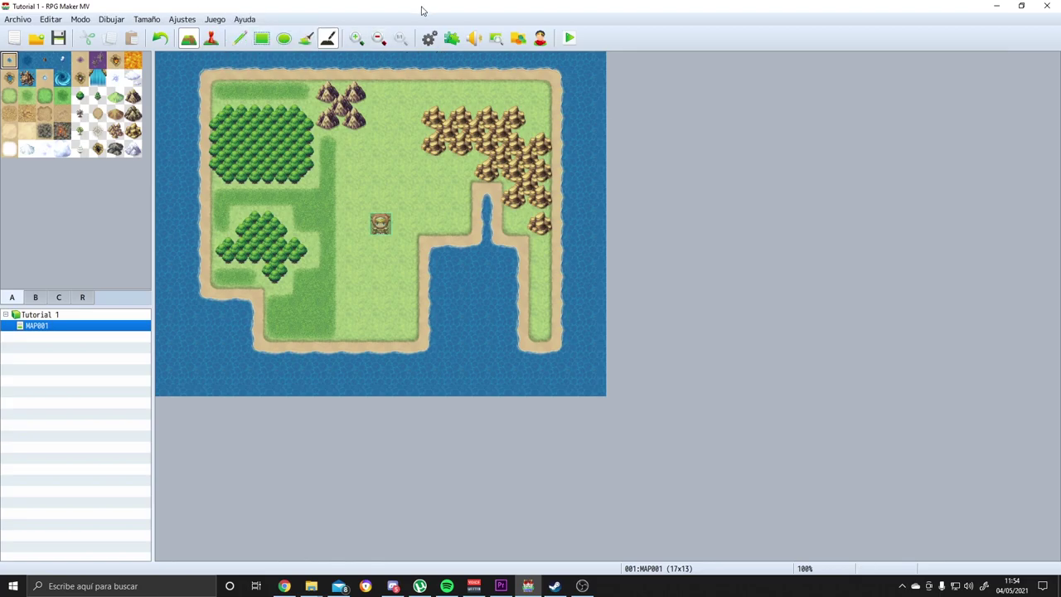
Open the game database and examine the actors and the roles, including the Guerrero role.
click(430, 38)
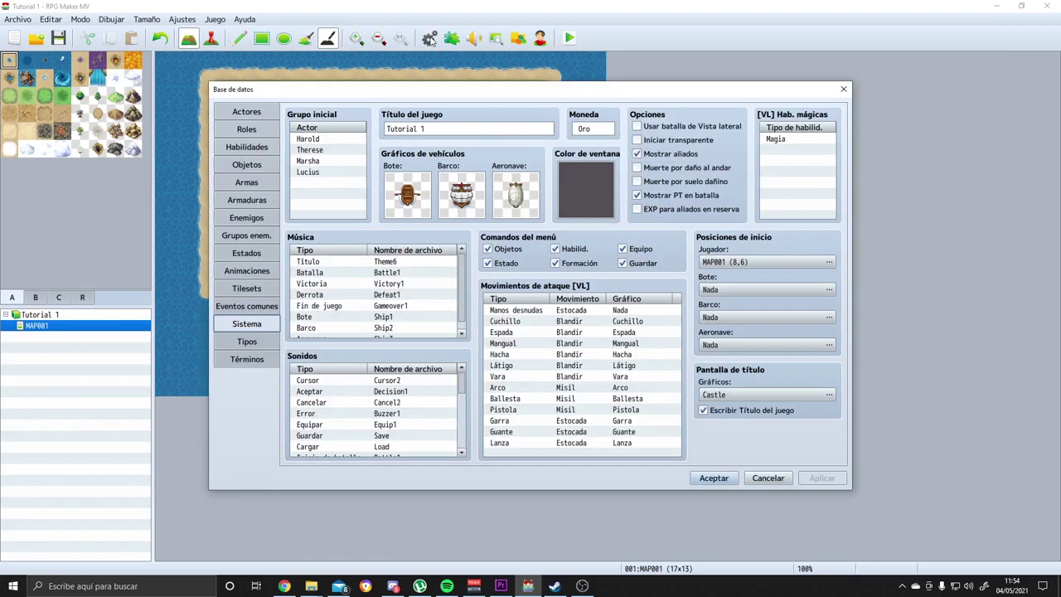
click(253, 112)
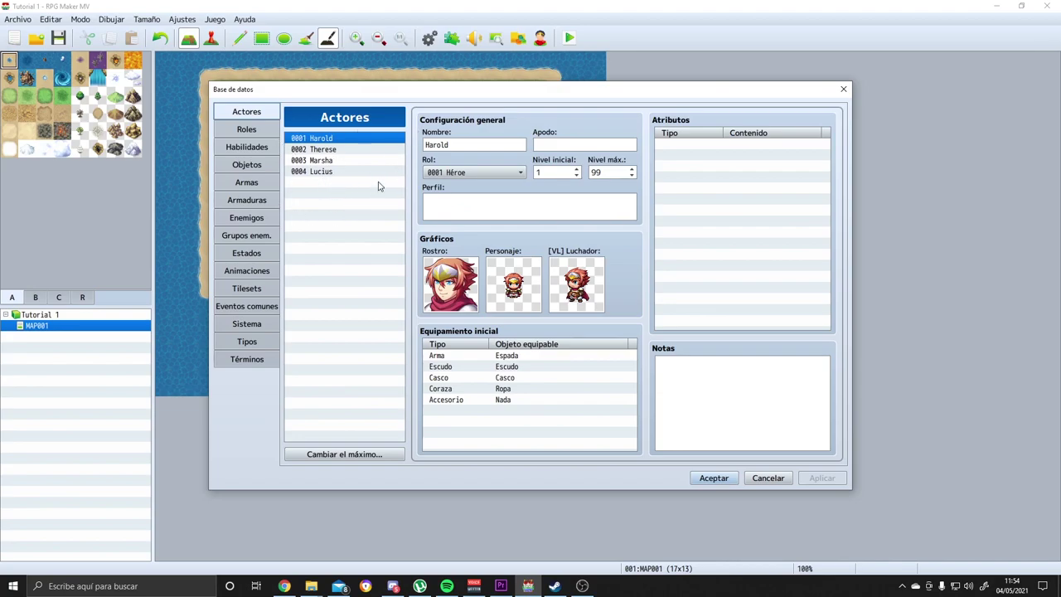
click(253, 130)
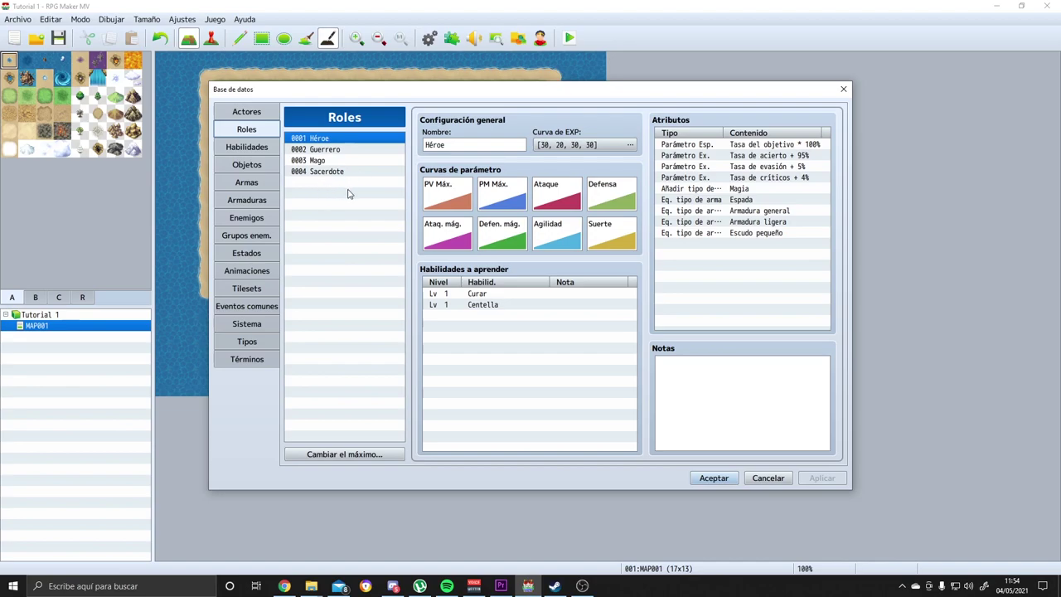
click(338, 151)
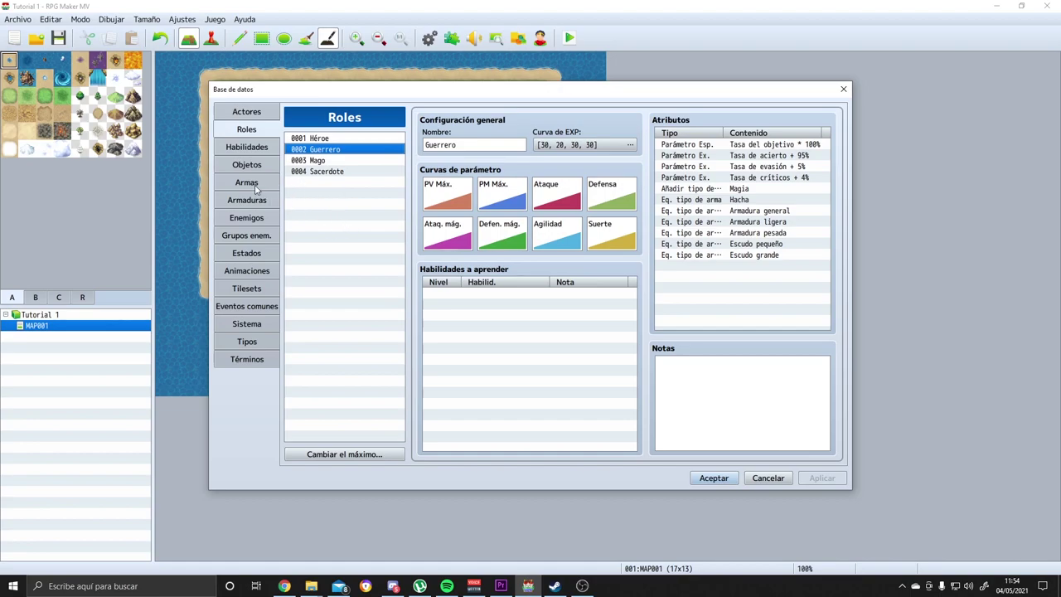
Look through the database's skills, items, weapons, armours and enemies.
click(248, 147)
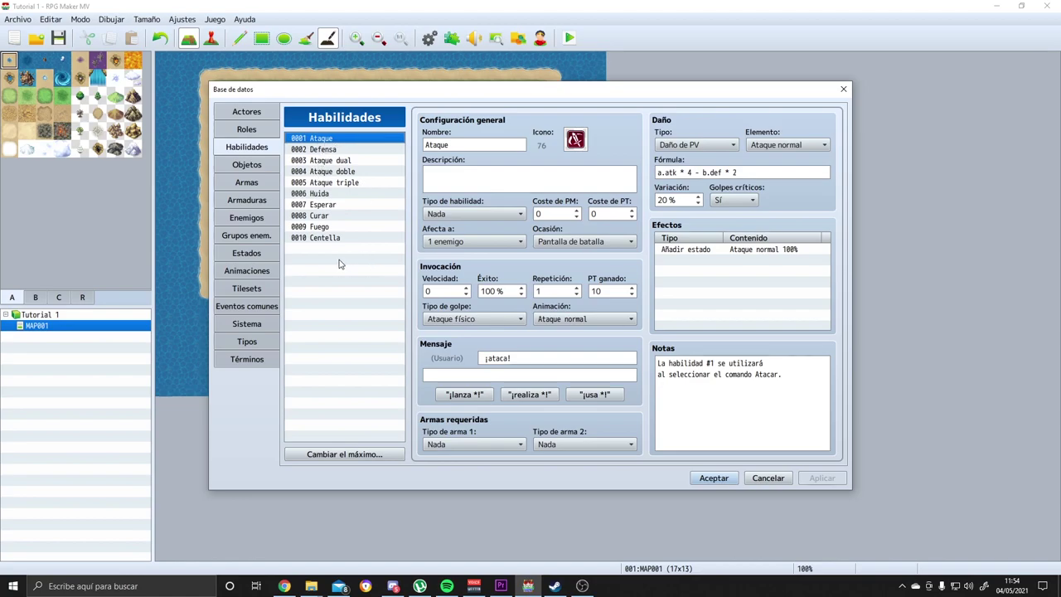
click(258, 165)
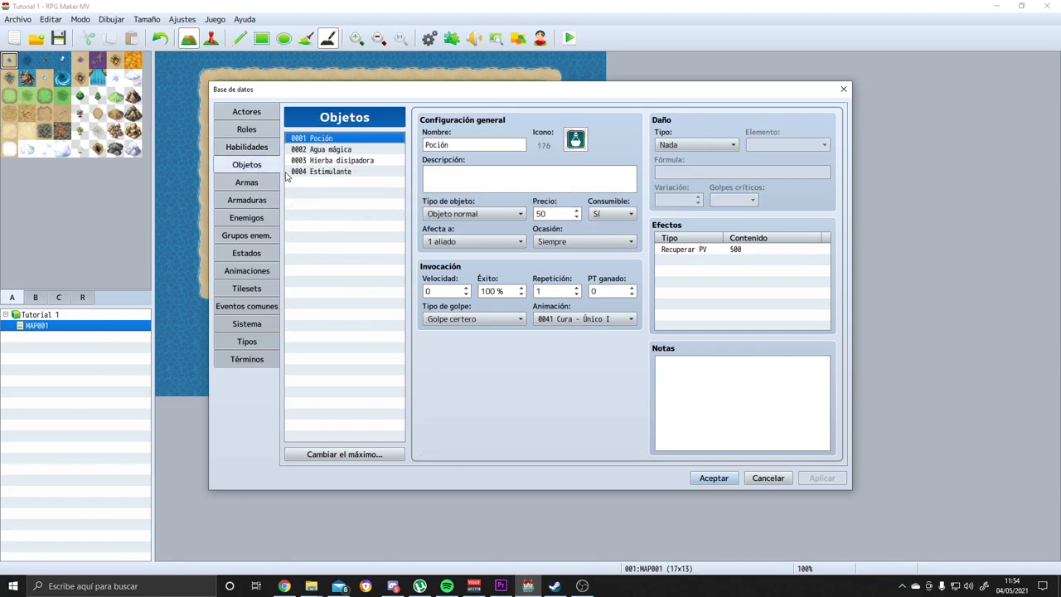
click(258, 147)
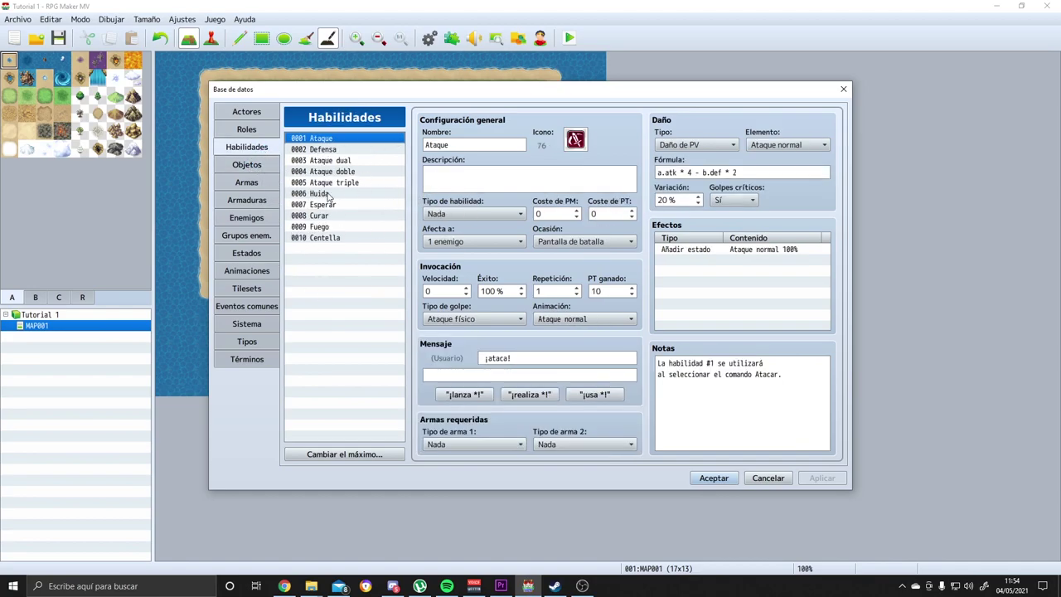
click(261, 168)
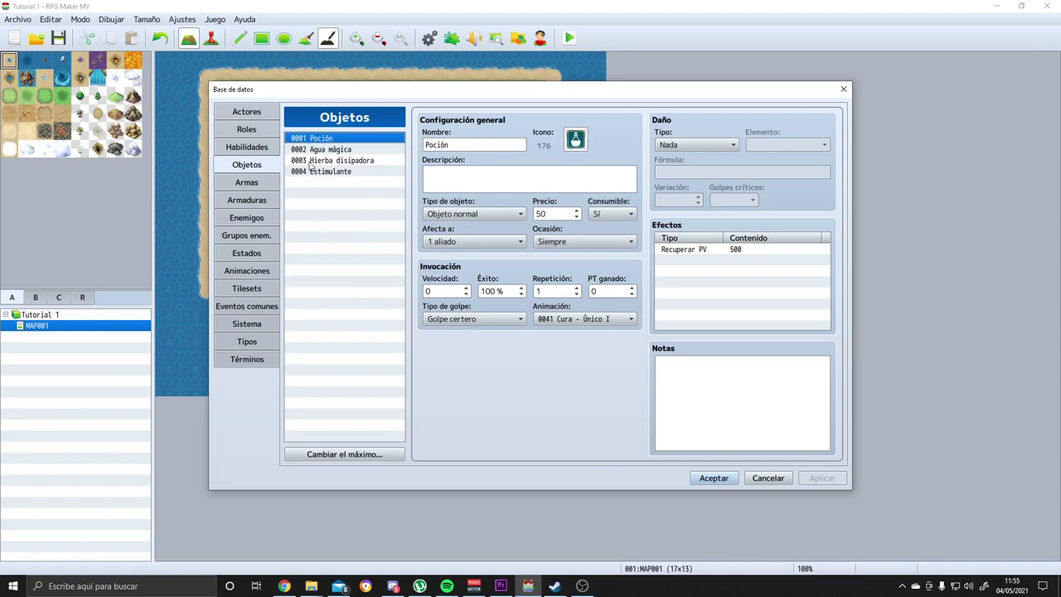
click(246, 182)
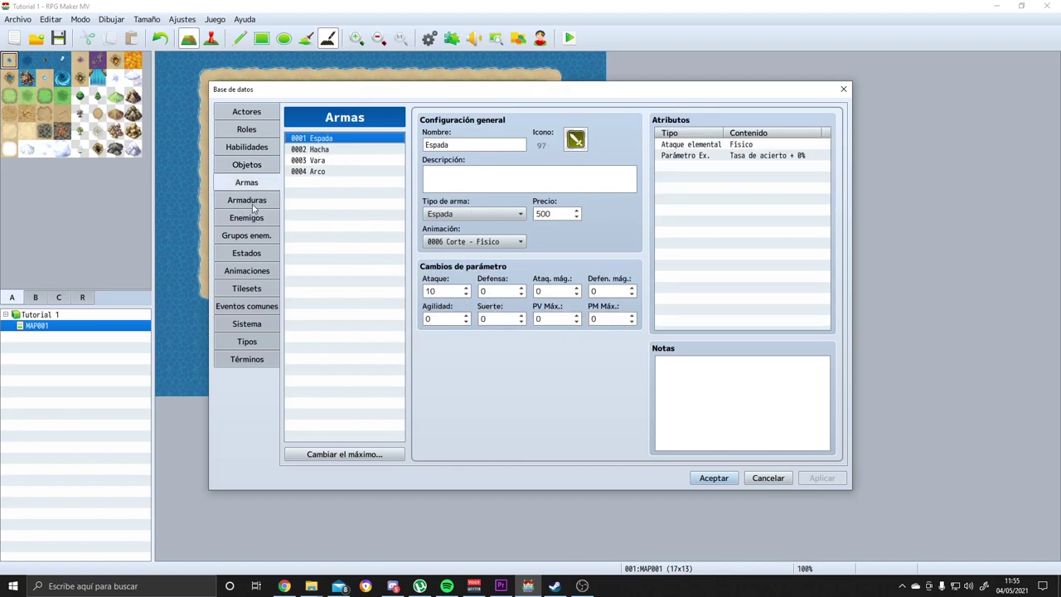
click(252, 202)
click(247, 217)
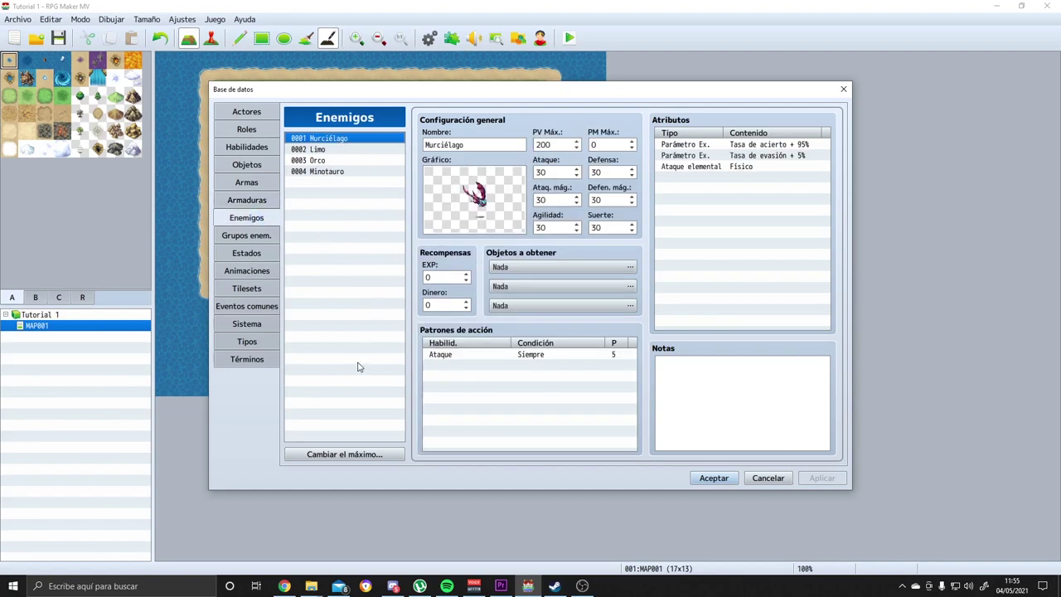
Move the bats of the Murciélago*2 enemy group to the left side of the battle scene.
click(254, 240)
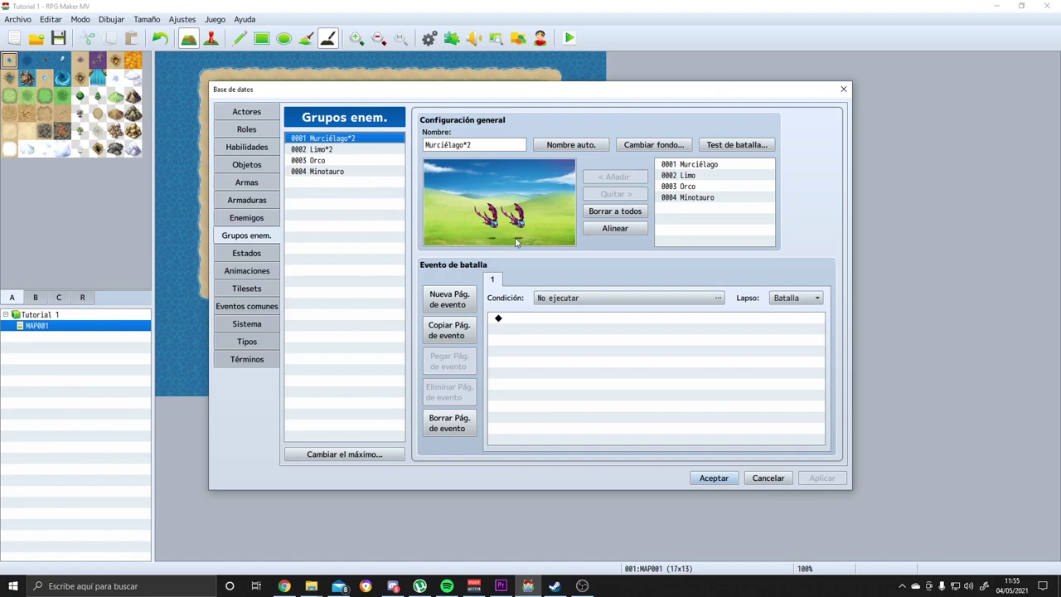
drag(485, 222, 462, 209)
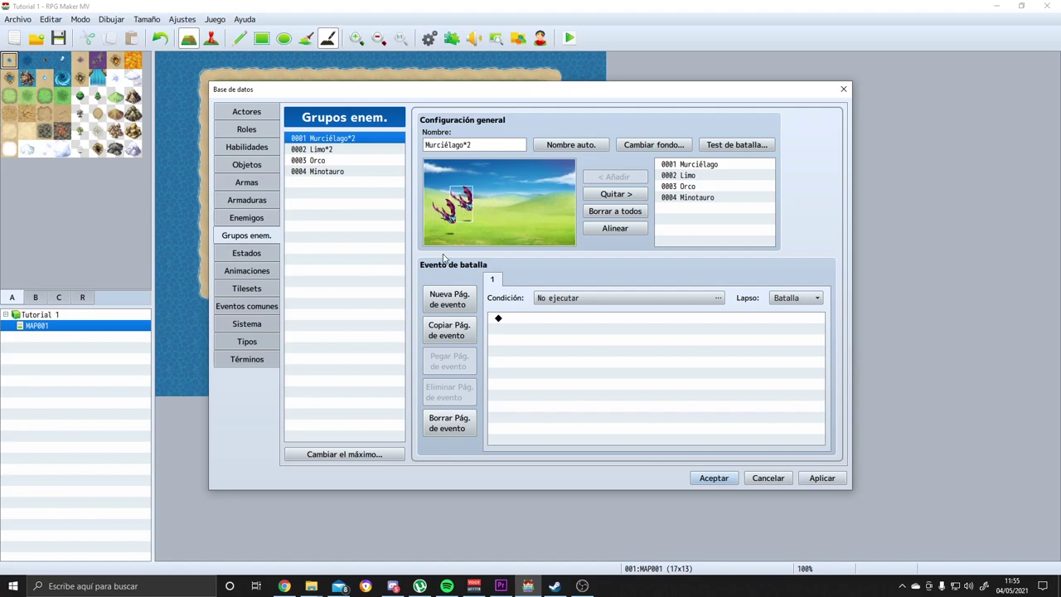
Examine the database's states, animations, the world map tileset's C graphics and the common events.
click(247, 253)
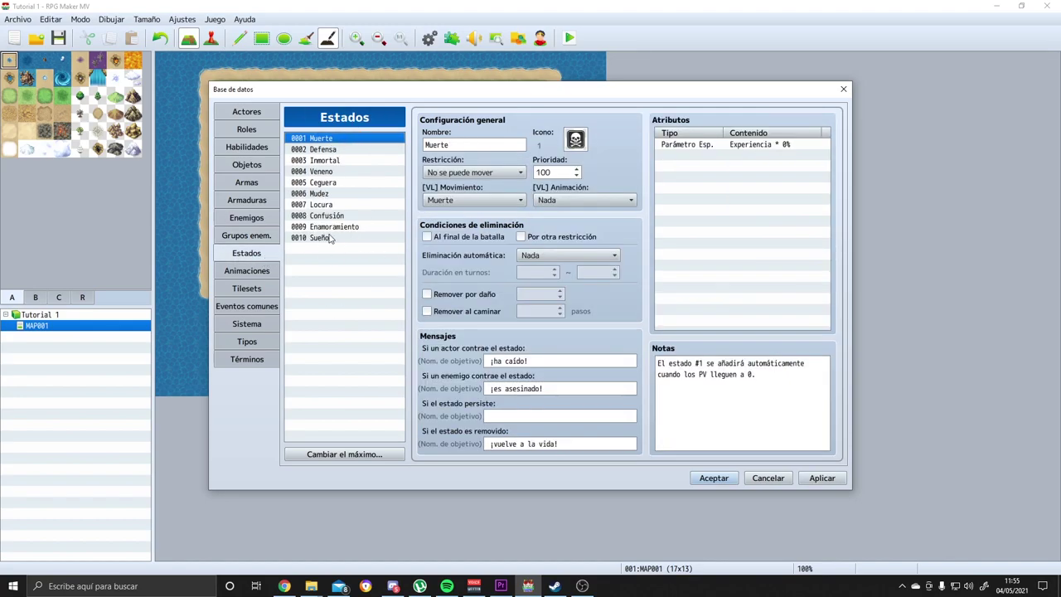
click(262, 270)
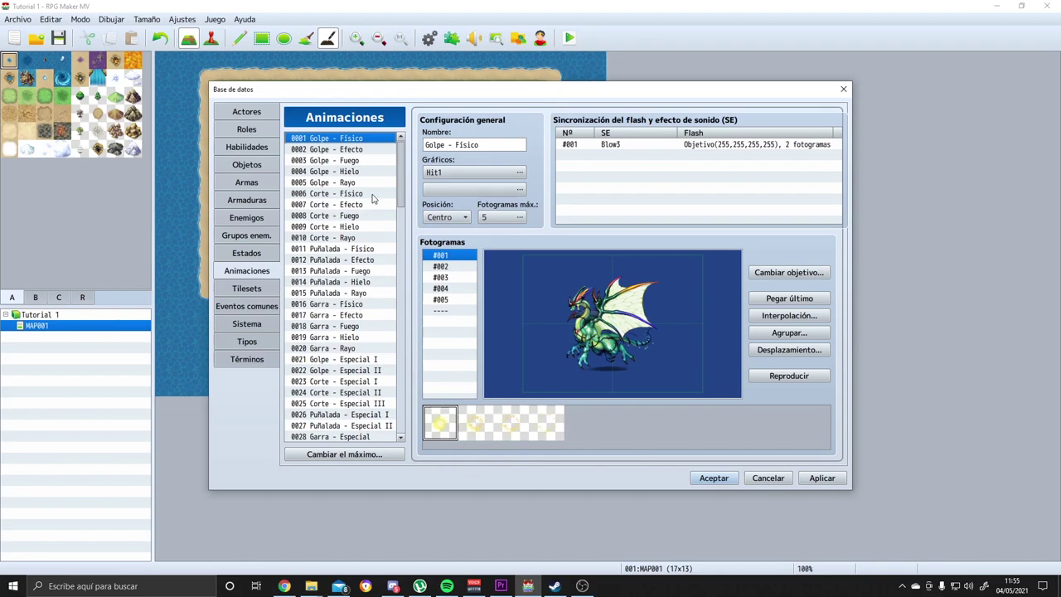
click(240, 287)
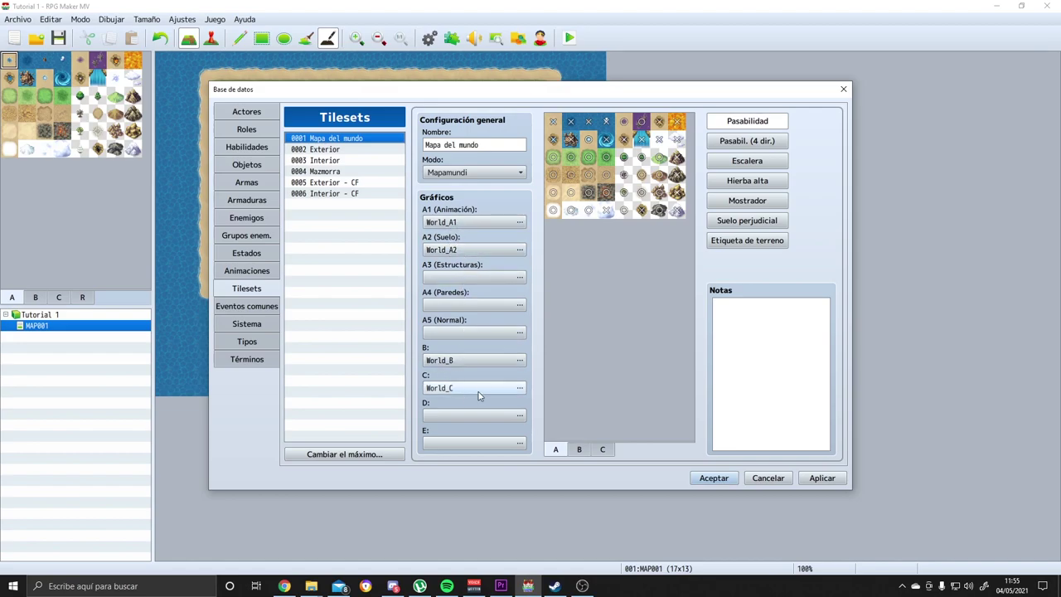
click(603, 449)
scroll(615, 437, down, 2)
scroll(613, 429, down, 3)
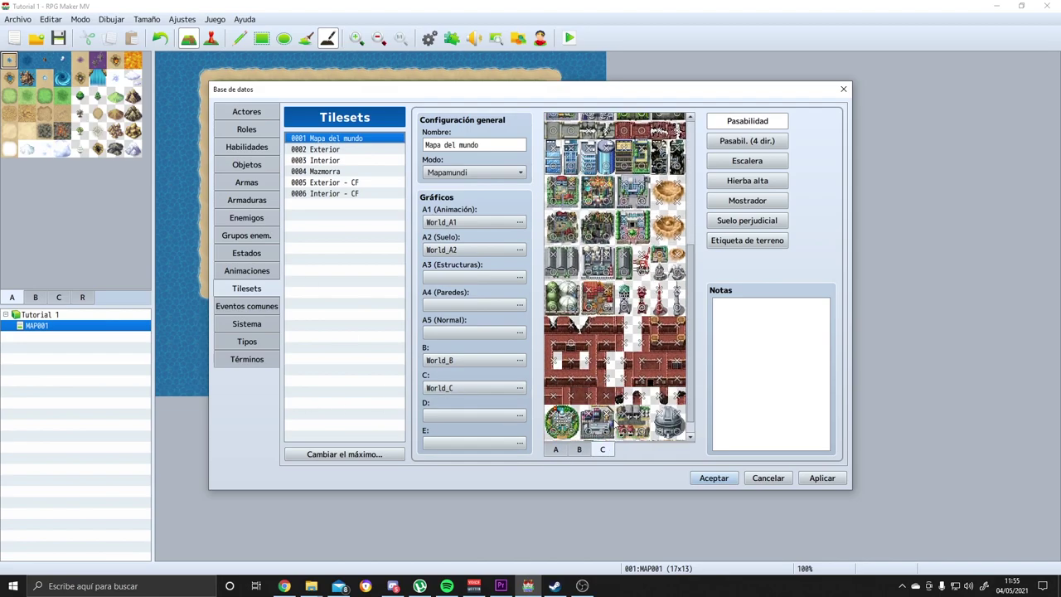
click(241, 308)
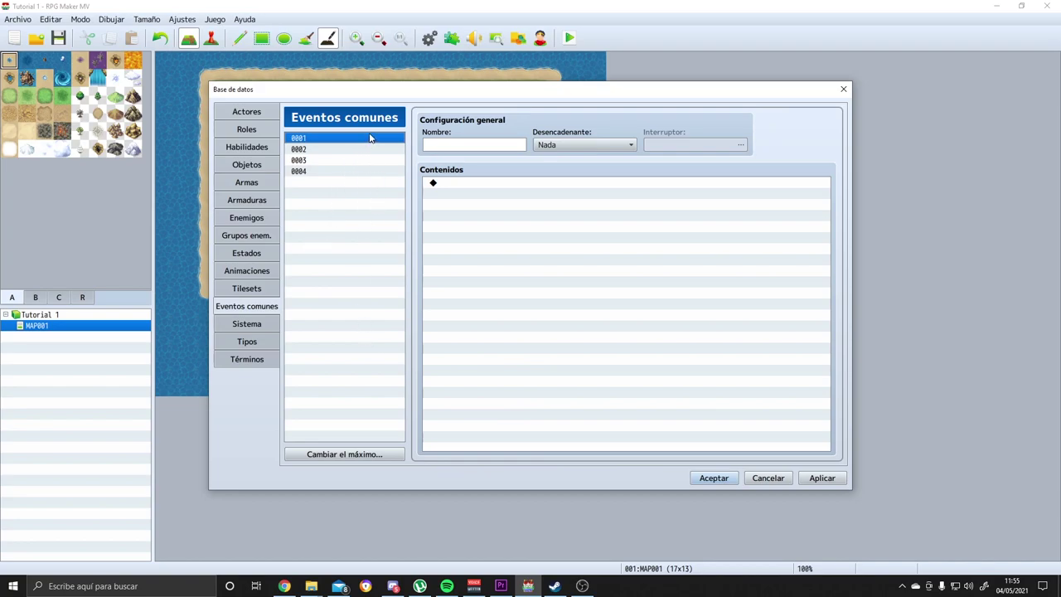
In the system settings, set the title music Theme6 to 15% volume and accept Battle1 as the battle music.
click(251, 327)
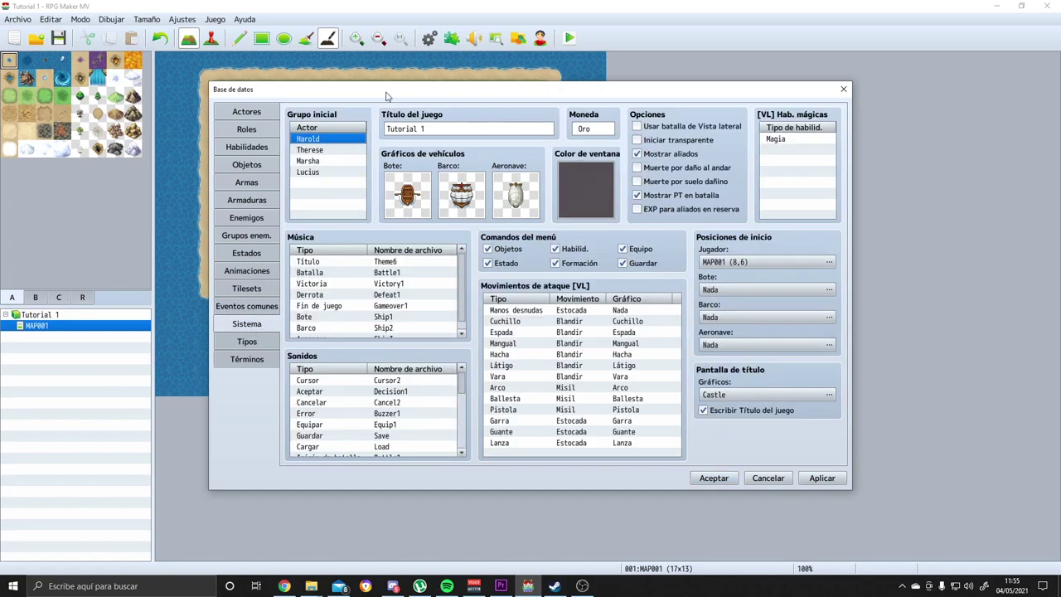
double_click(354, 264)
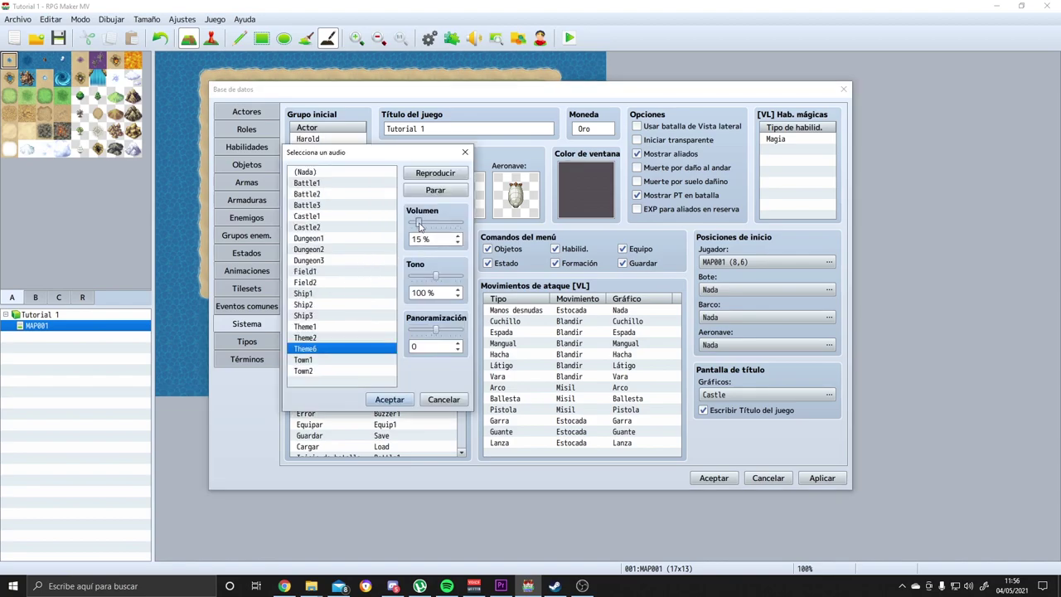
click(389, 399)
click(388, 273)
double_click(388, 275)
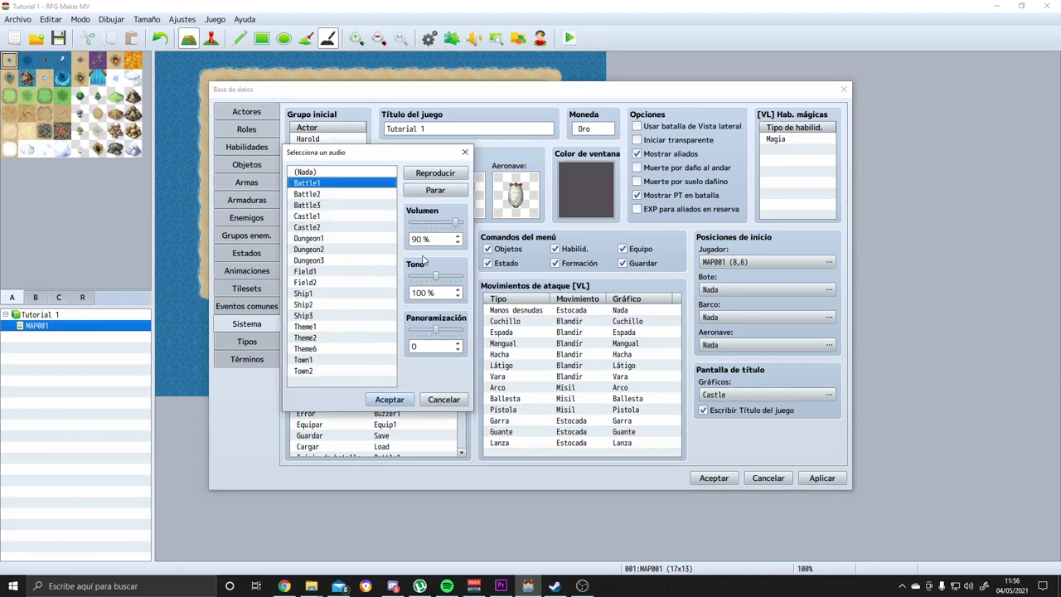
click(390, 399)
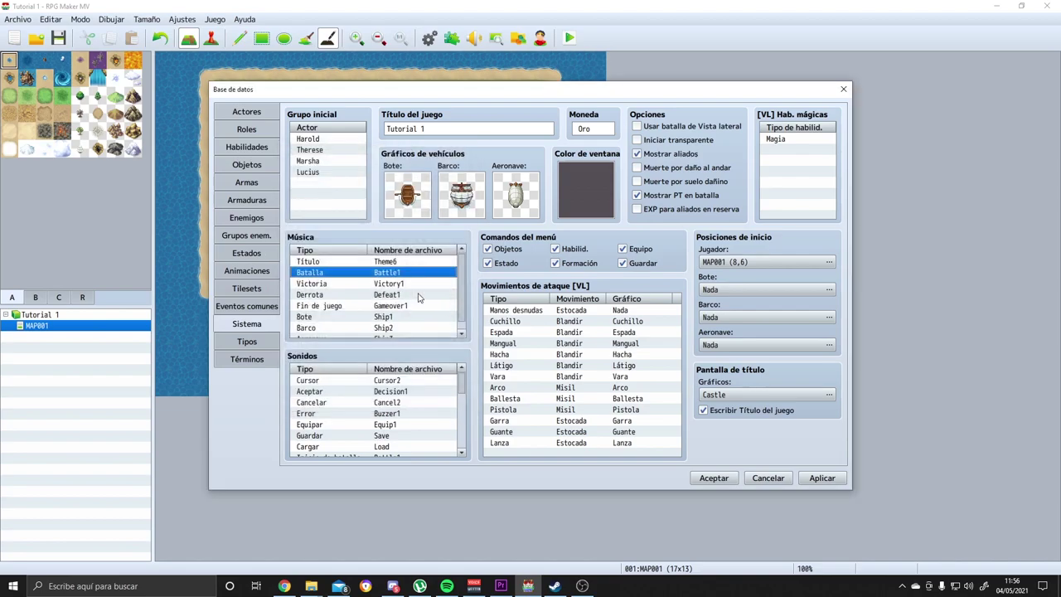
Set the victory music Victory1 to 20% volume.
double_click(404, 286)
click(421, 223)
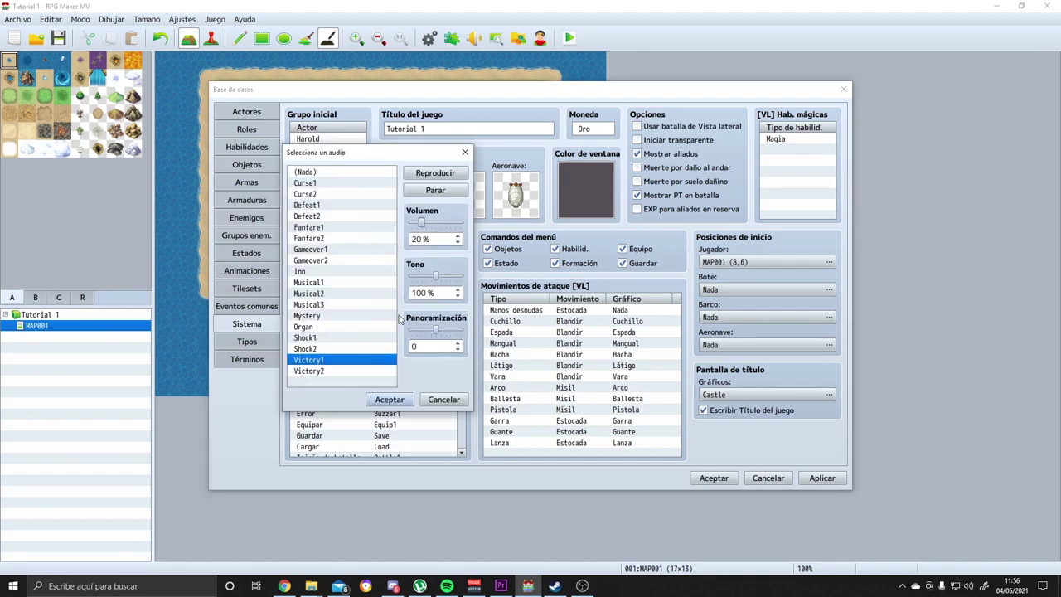
click(389, 399)
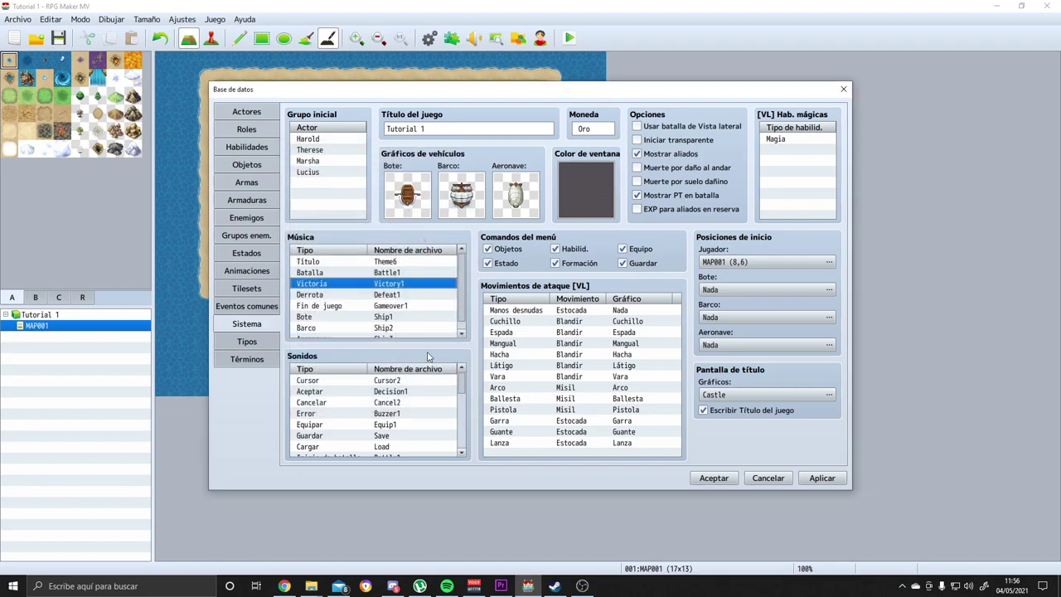
Open the audio settings of the defeat and game-over music and accept Defeat1 and Gameover1.
double_click(381, 302)
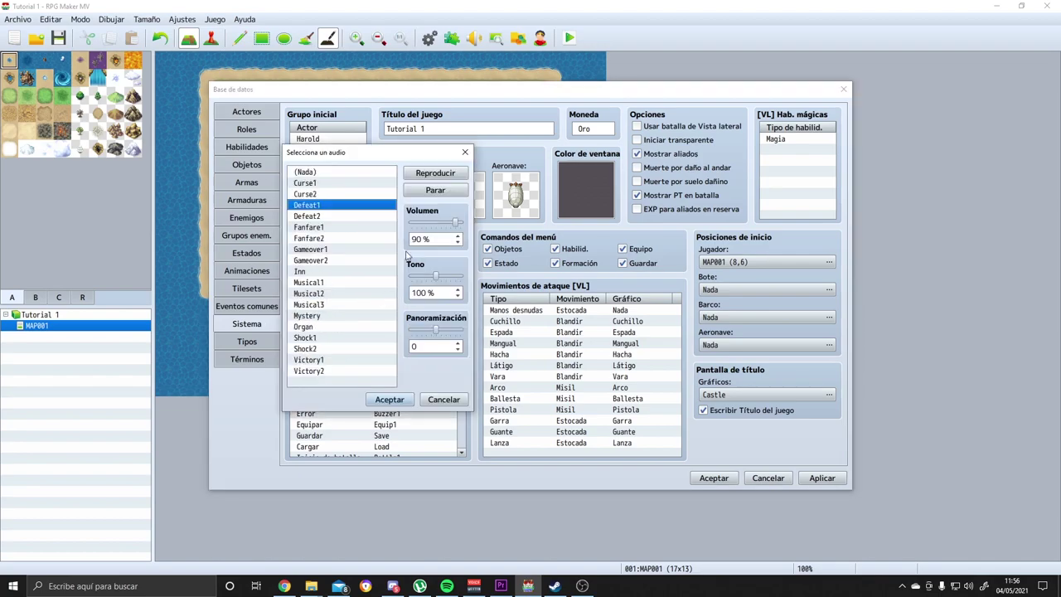
click(388, 398)
double_click(382, 306)
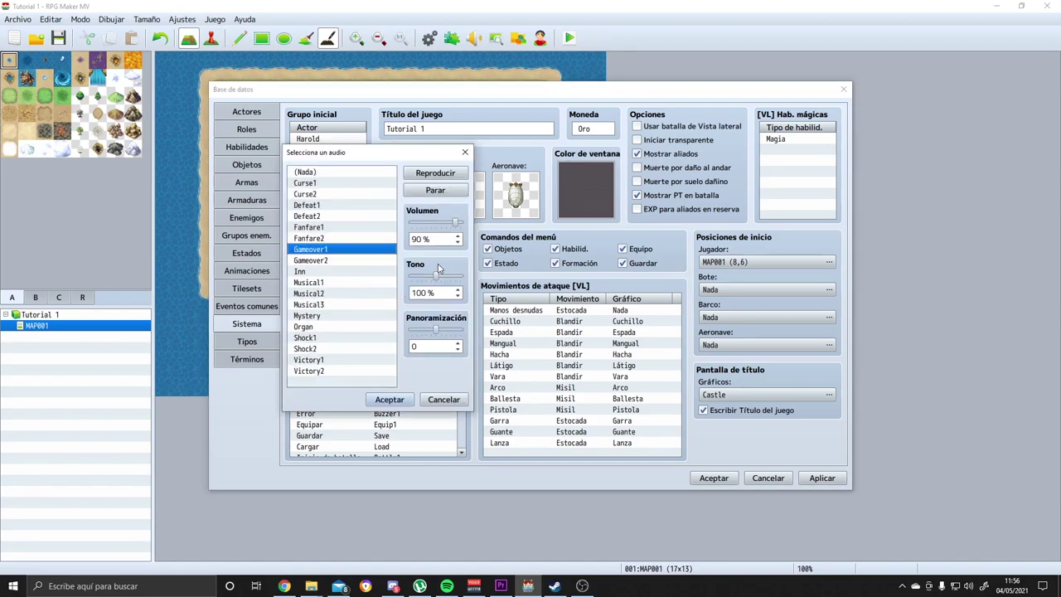
click(407, 400)
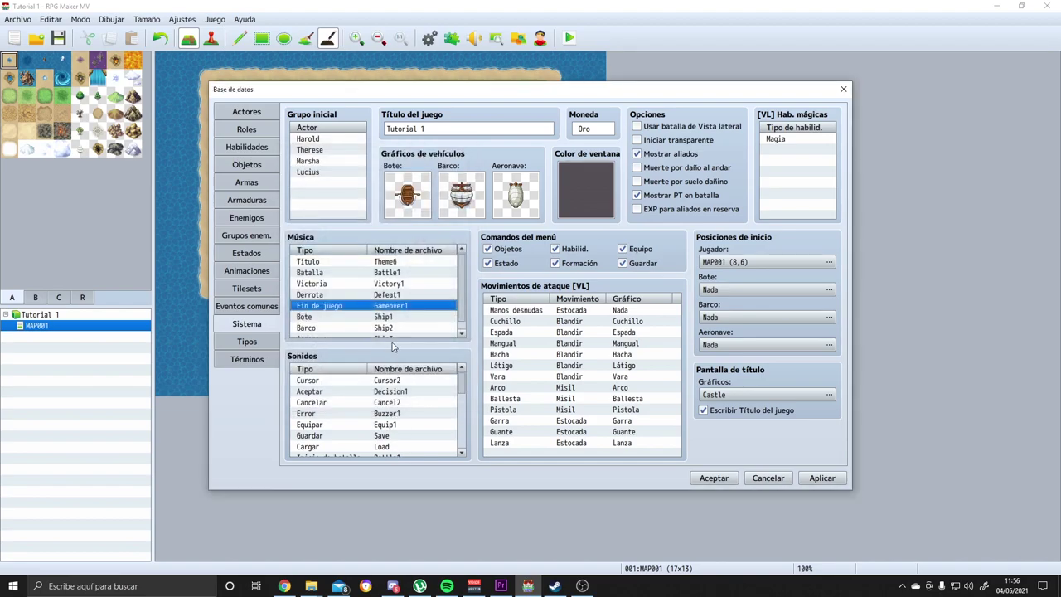
Set the boat (Bote) music Ship1 to 15% volume.
scroll(386, 318, down, 1)
double_click(355, 312)
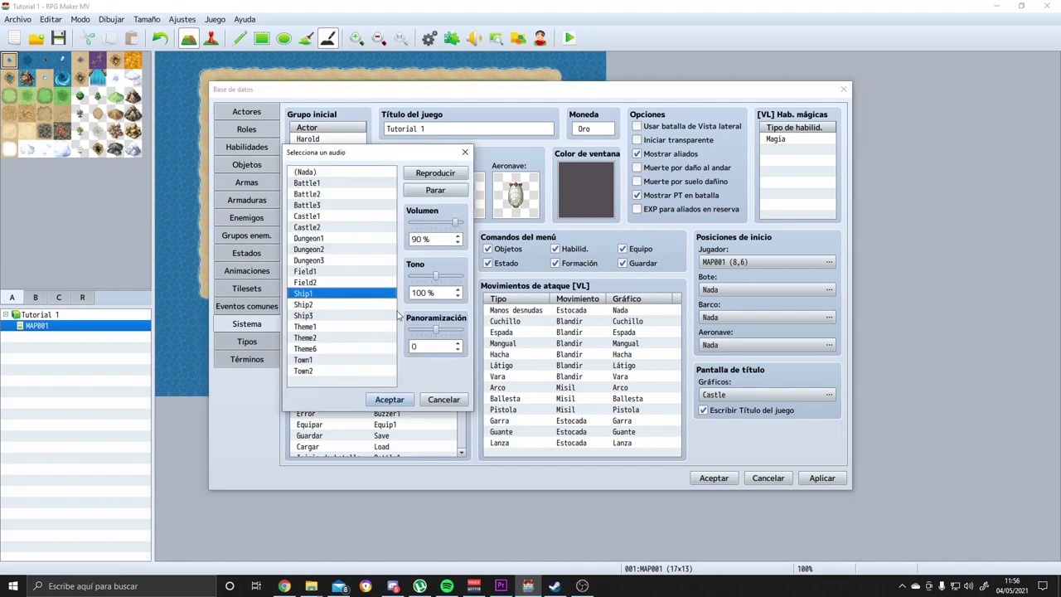
drag(455, 222, 419, 224)
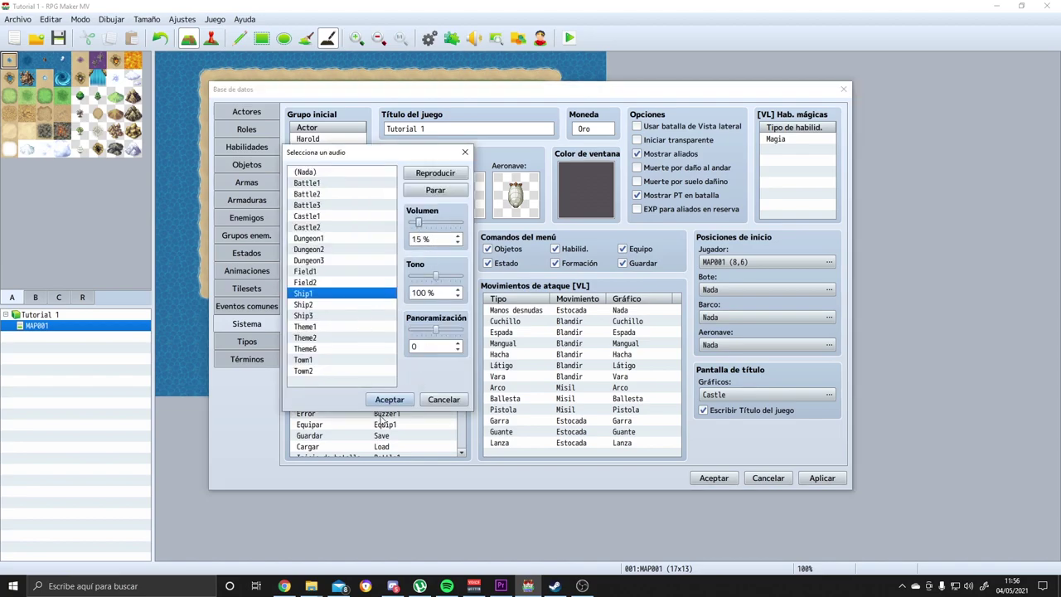
click(388, 401)
Set the ship (Barco) music Ship2 to 20% volume and the airship (Aeronave) music Ship3 to 15%.
double_click(372, 322)
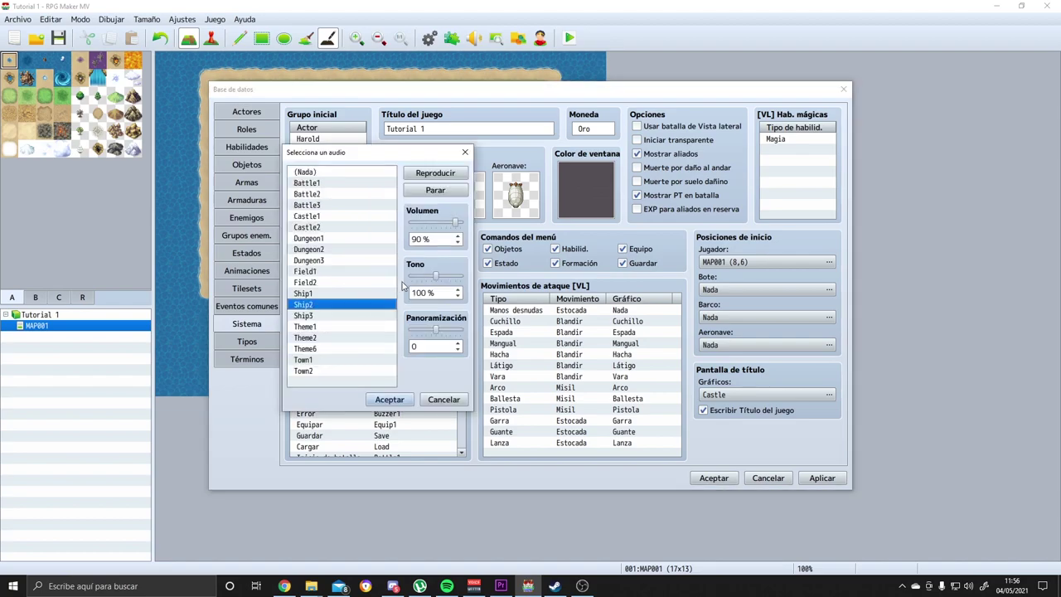
click(422, 222)
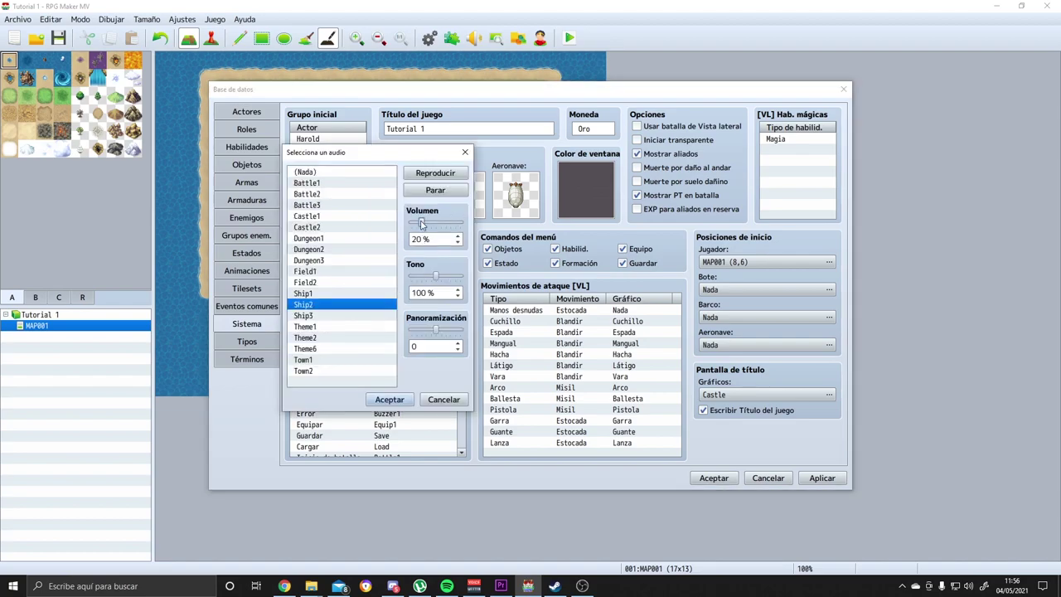
click(390, 401)
double_click(371, 333)
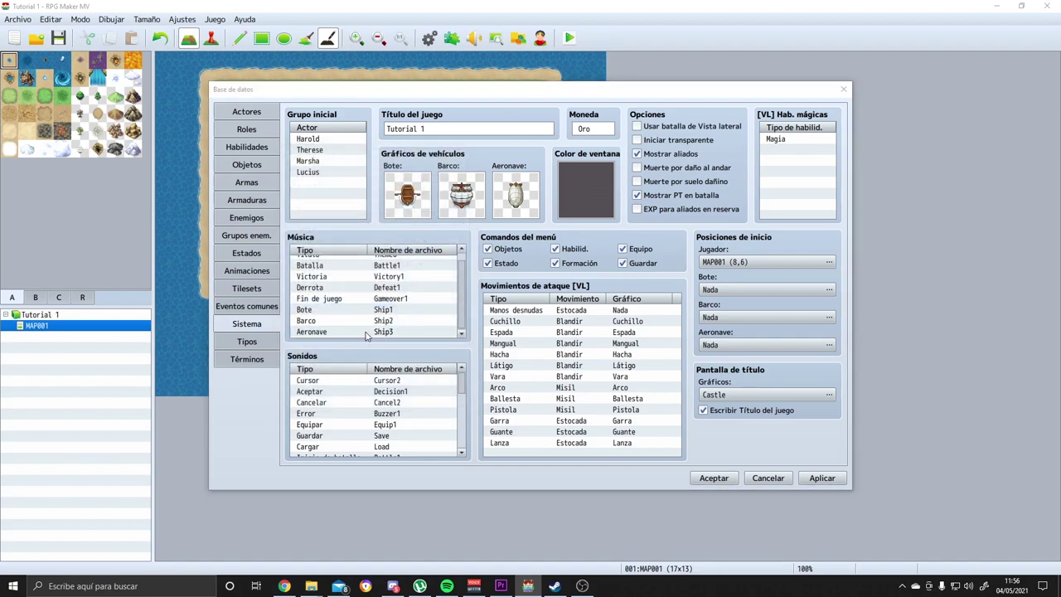
click(420, 223)
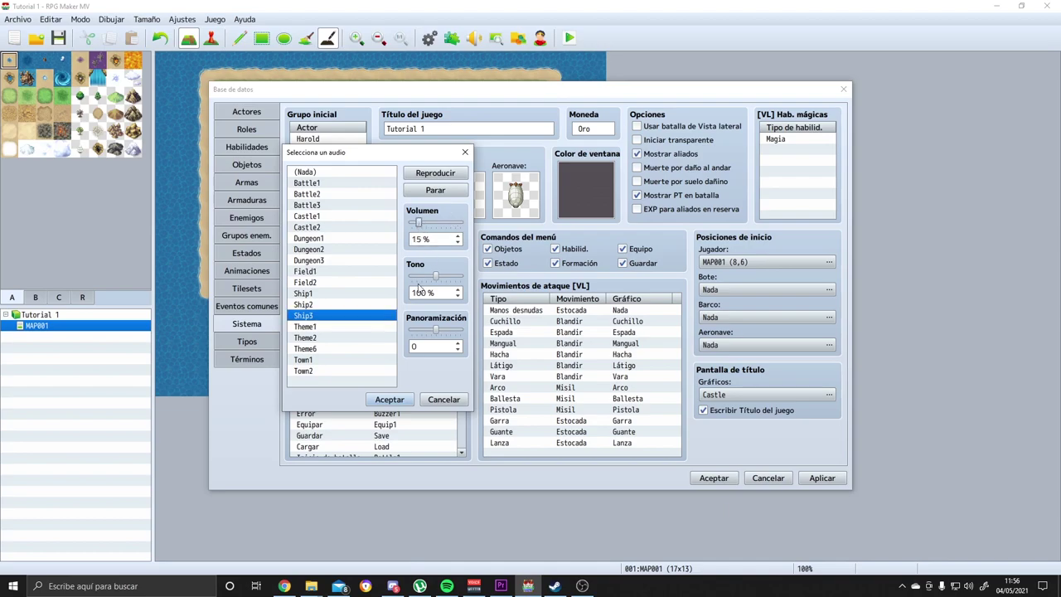
click(389, 399)
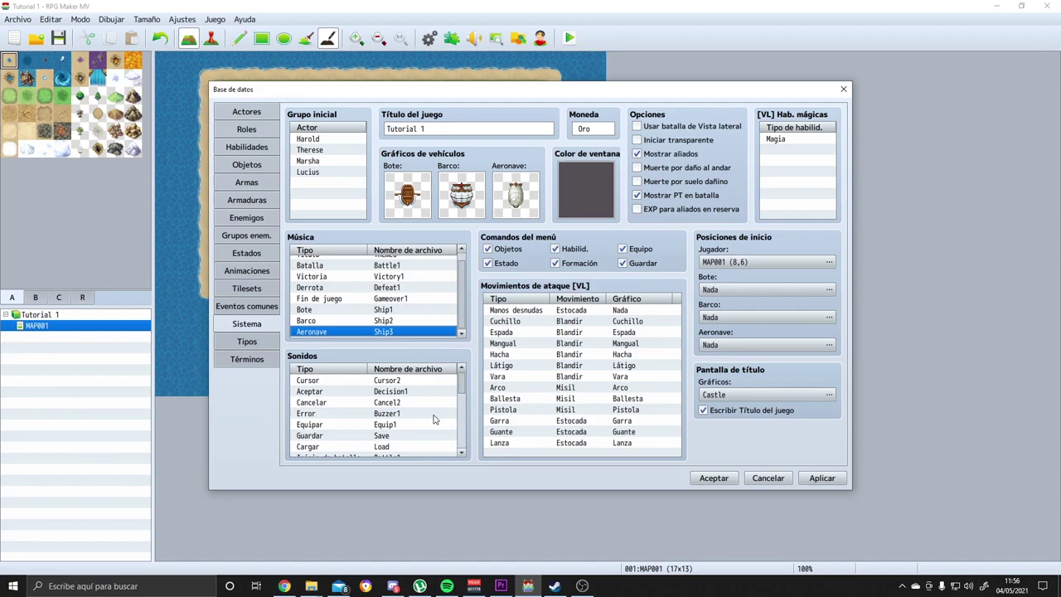
Look through the whole list of system sounds and return to its beginning.
scroll(426, 415, down, 4)
scroll(426, 412, down, 3)
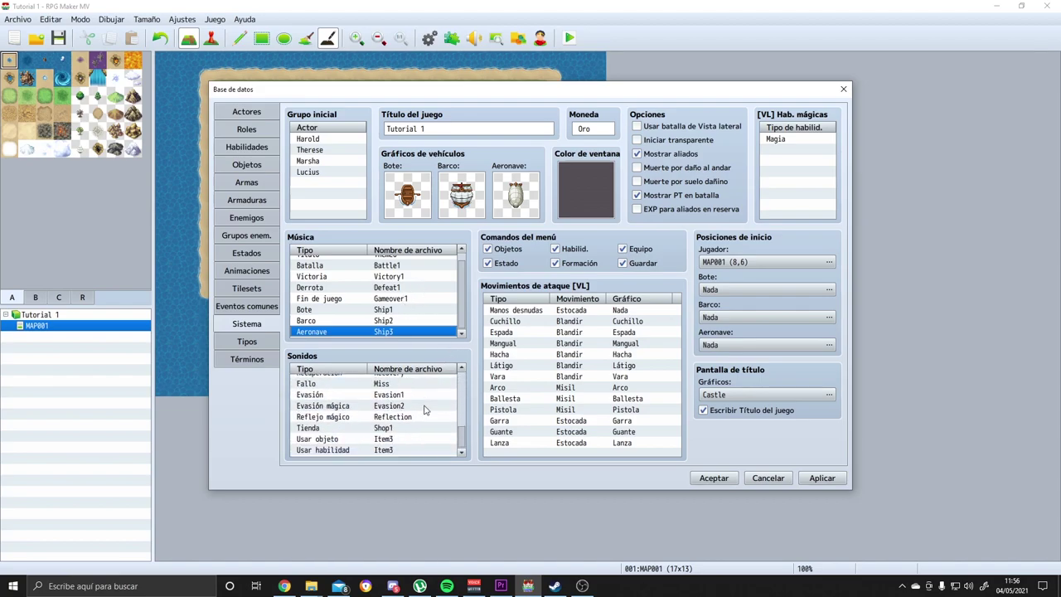
scroll(425, 408, up, 4)
scroll(425, 406, up, 2)
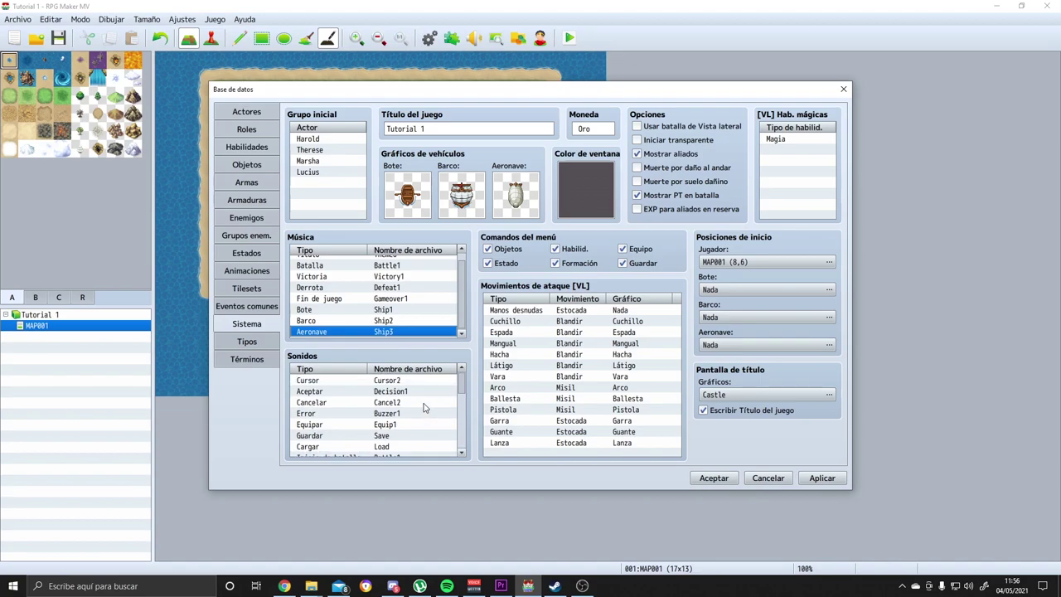
Look over the Tipos and Términos pages of the database, and accept the database changes.
click(247, 341)
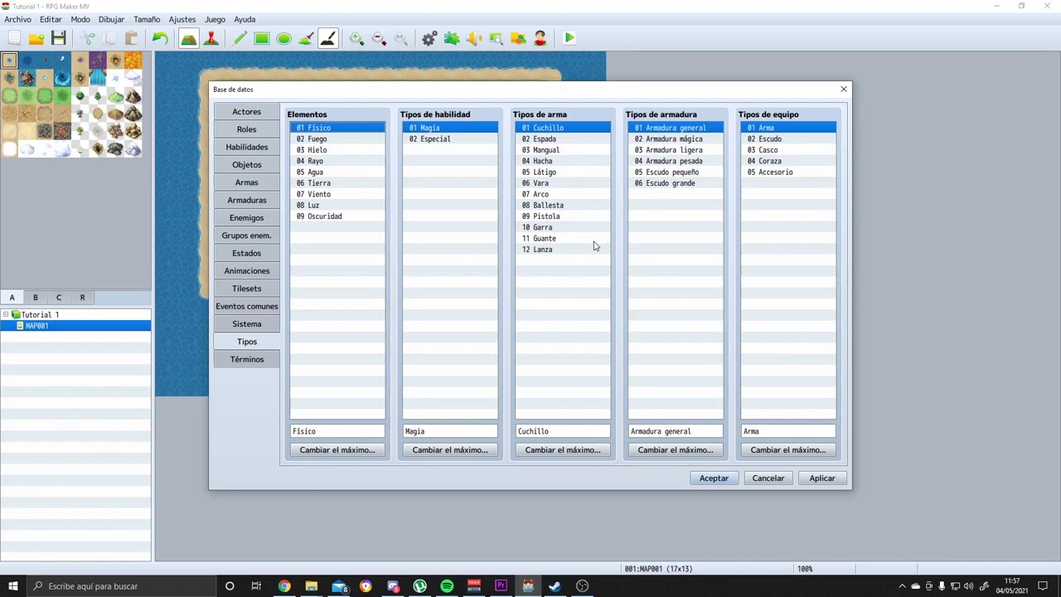
click(247, 360)
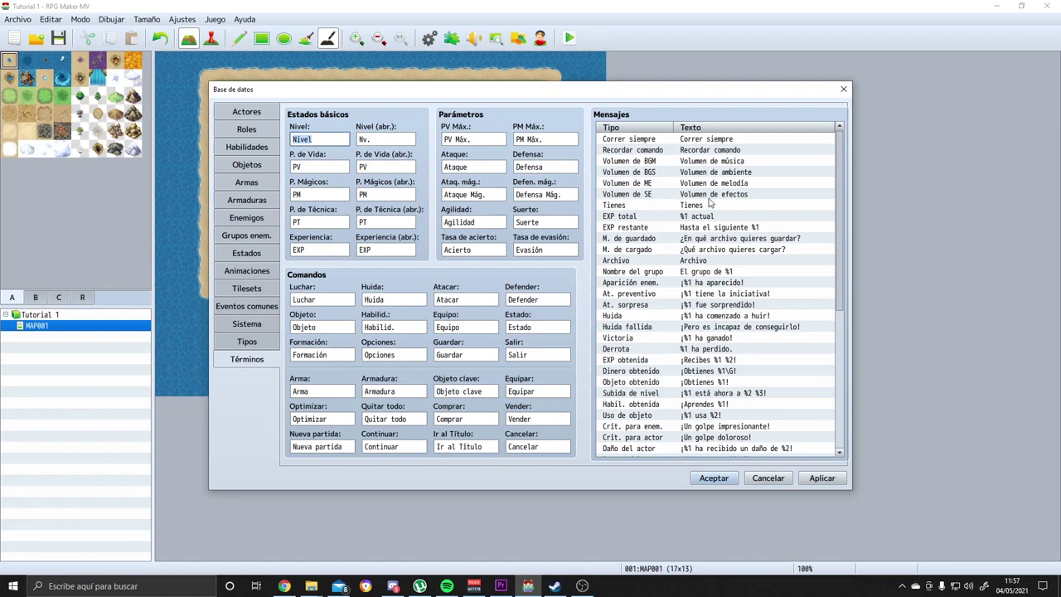
click(732, 162)
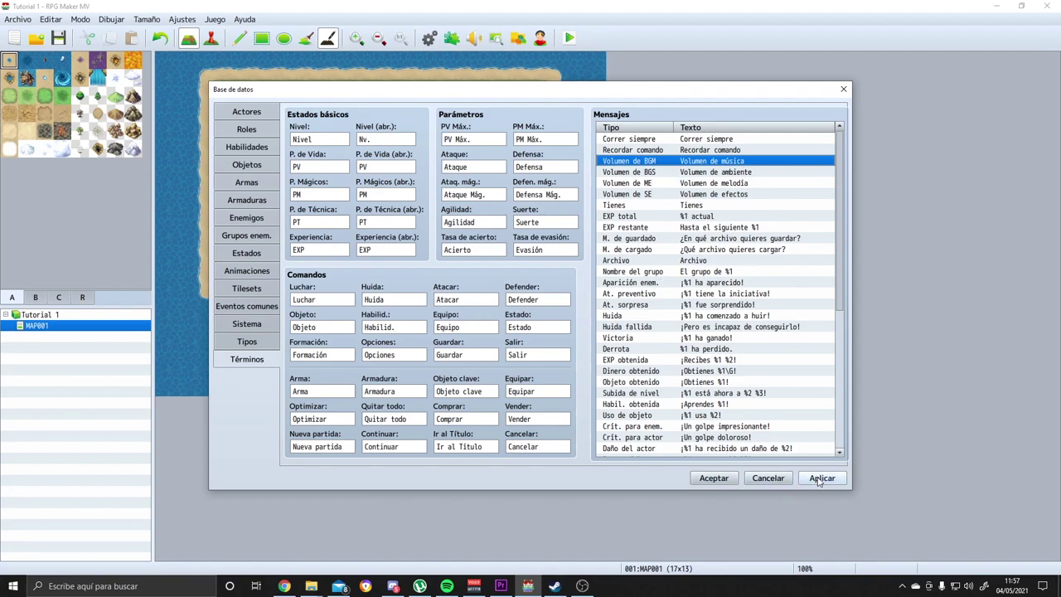
click(714, 478)
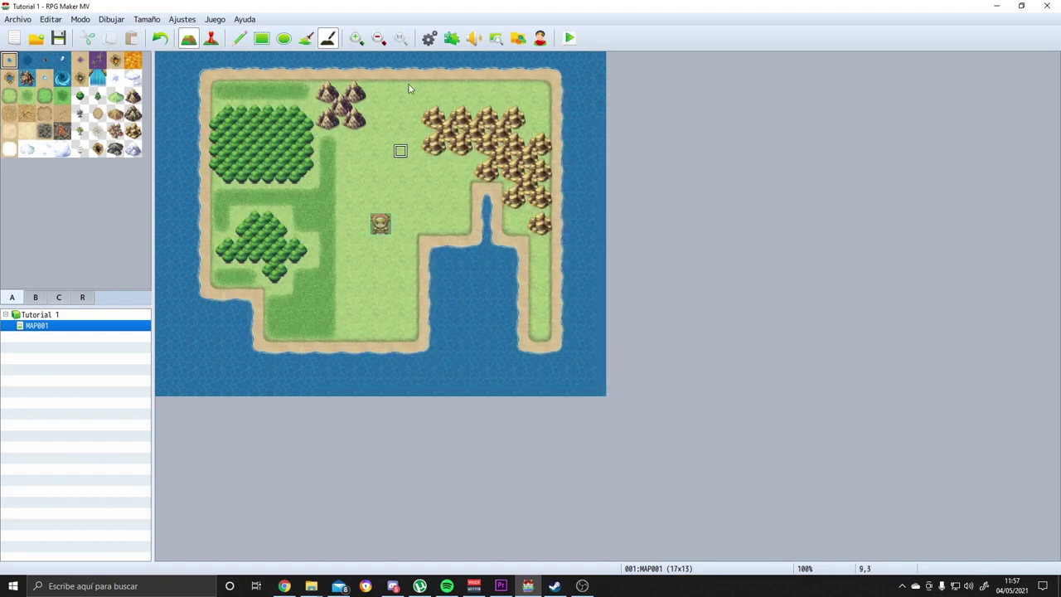
Open the plugin manager to view the project's plugins and leave it without changing anything.
click(451, 39)
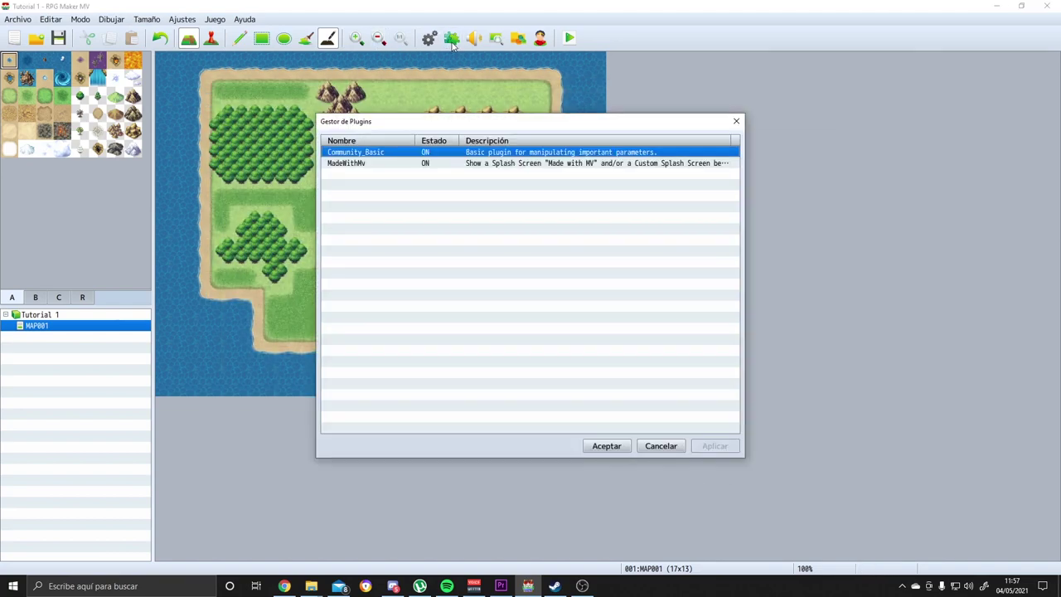
mouse_move(398, 130)
mouse_down()
mouse_move(367, 135)
mouse_move(279, 84)
mouse_move(351, 139)
mouse_move(394, 141)
mouse_up()
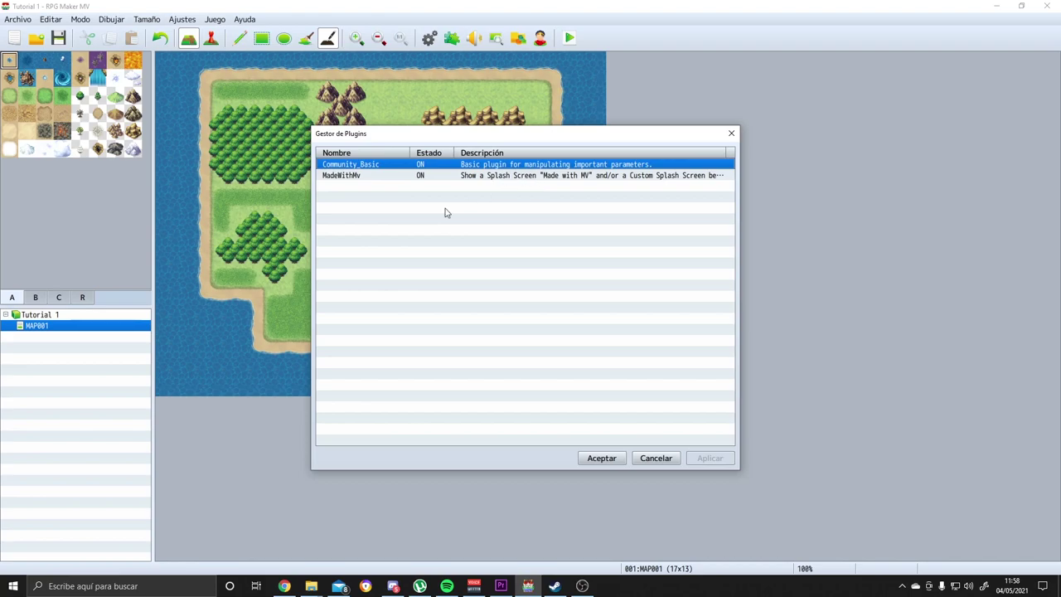
click(644, 458)
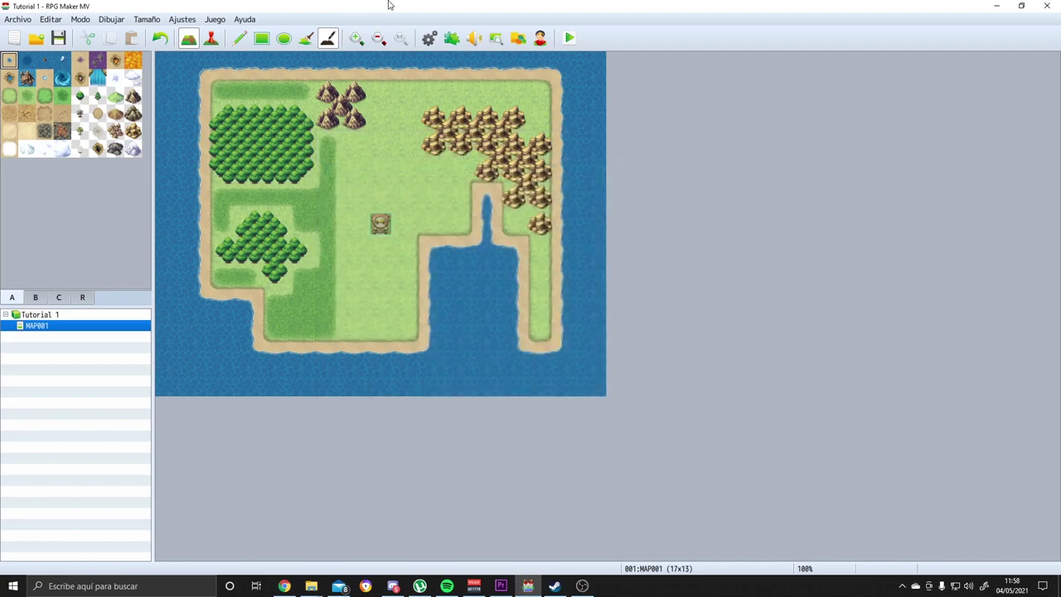
Open the sound test and look through the BGM, BGS, ME and SE lists, returning to BGM.
click(473, 38)
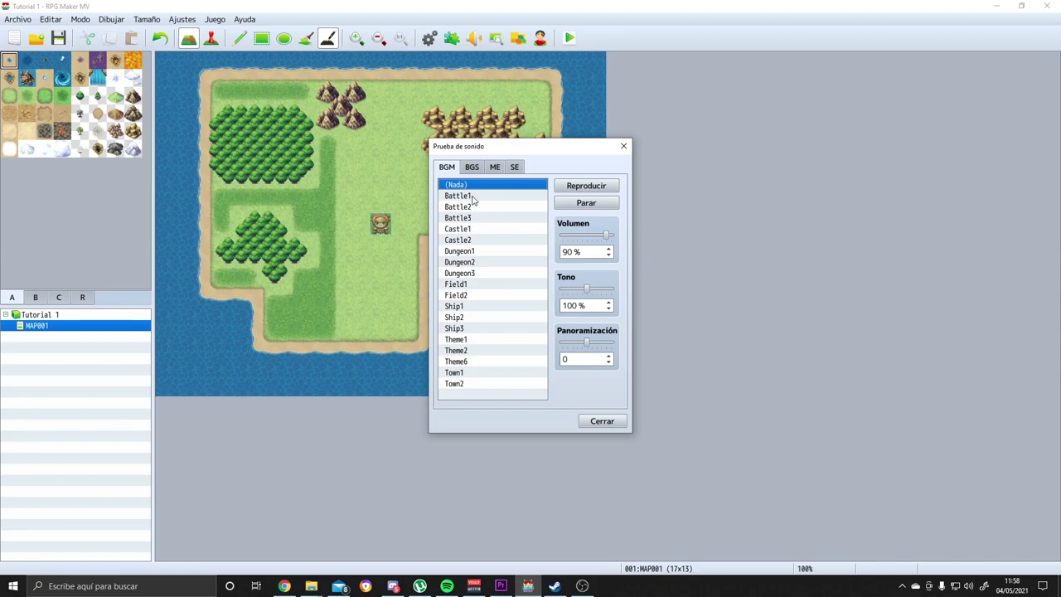
click(472, 167)
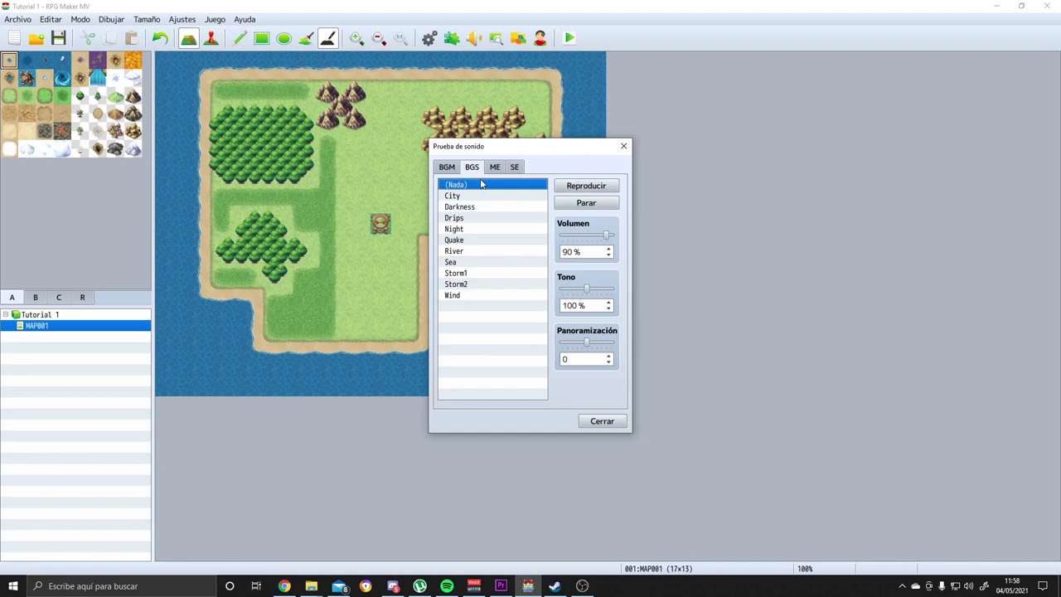
click(498, 168)
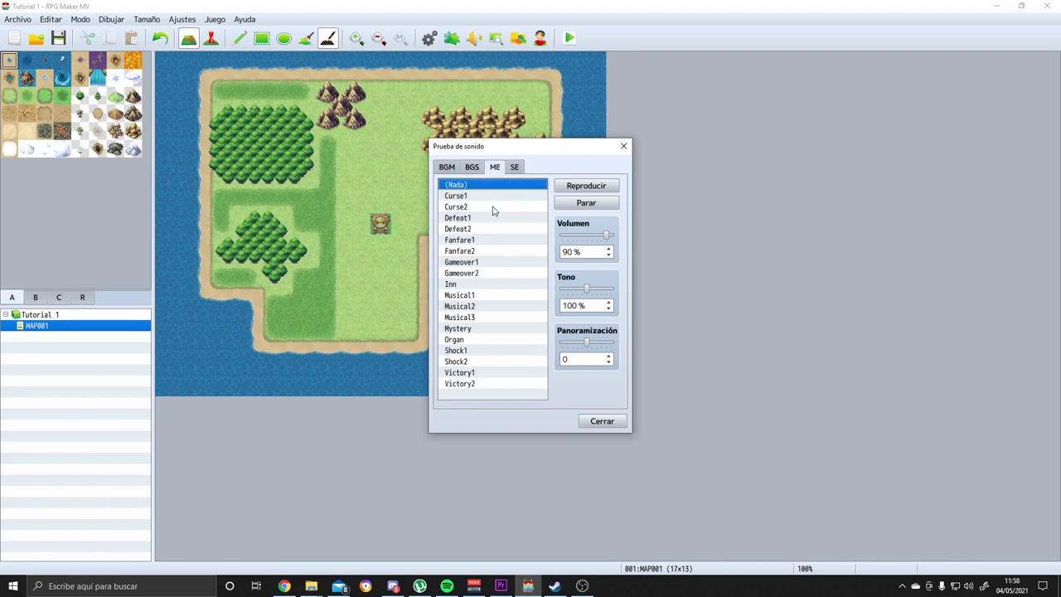
click(514, 168)
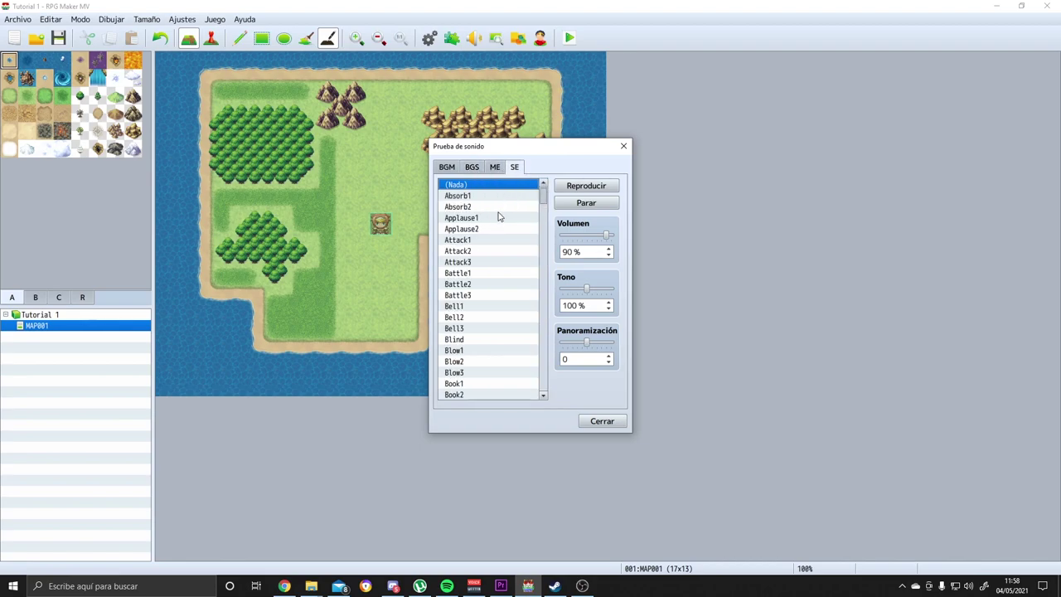
click(447, 170)
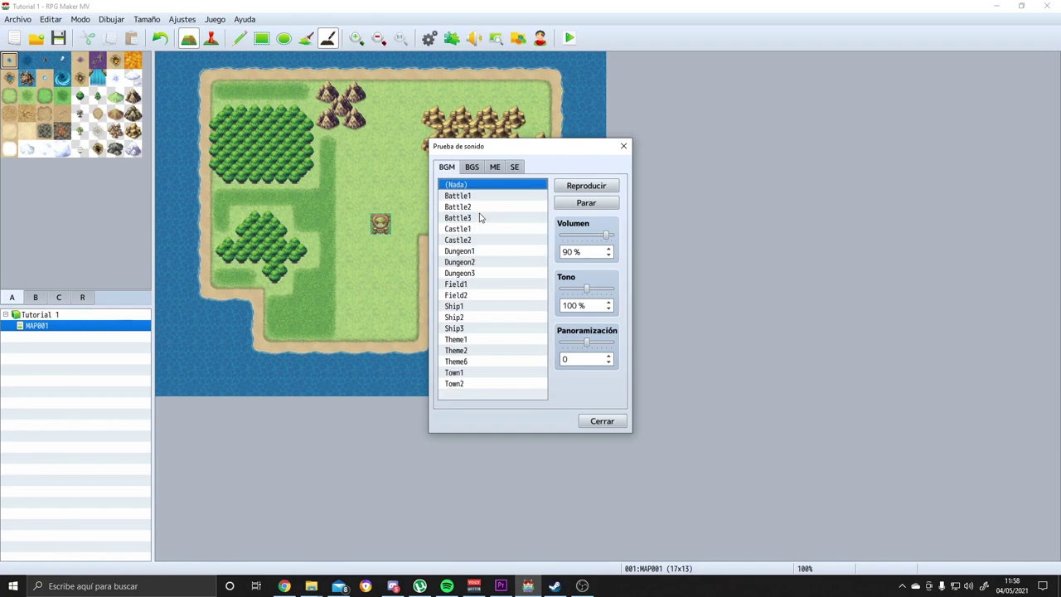
Preview the Battle1 background music at 15% volume, stop the playback and close the sound test.
click(479, 199)
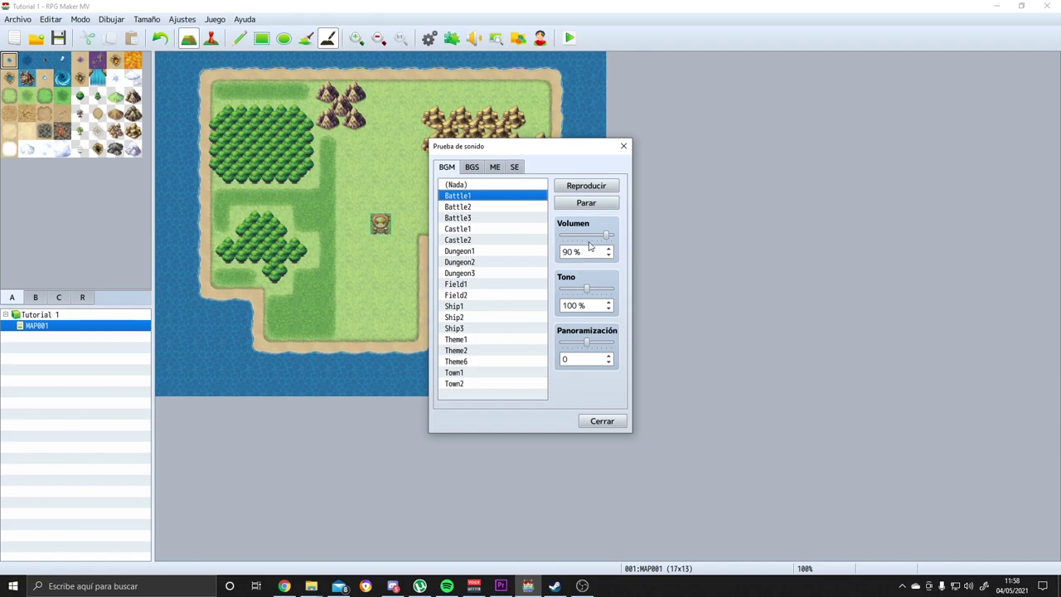
drag(587, 236, 569, 236)
click(599, 192)
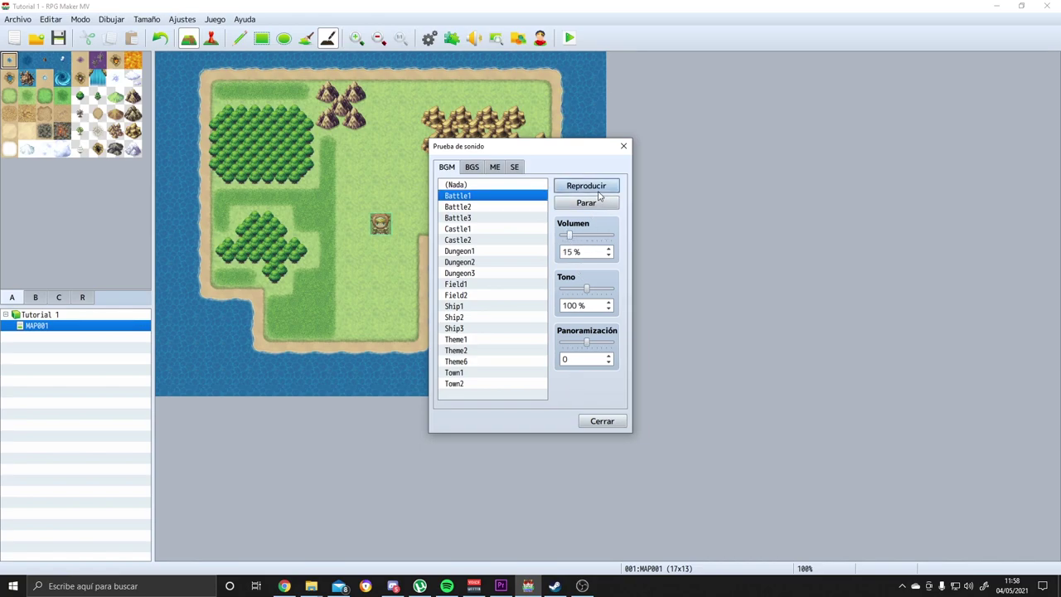
click(596, 204)
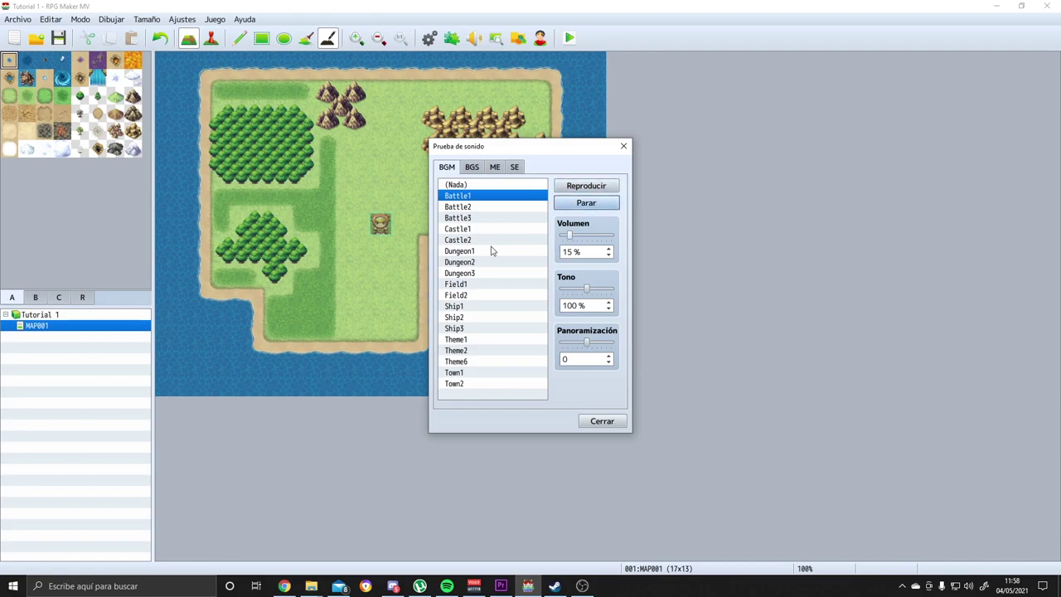
click(603, 421)
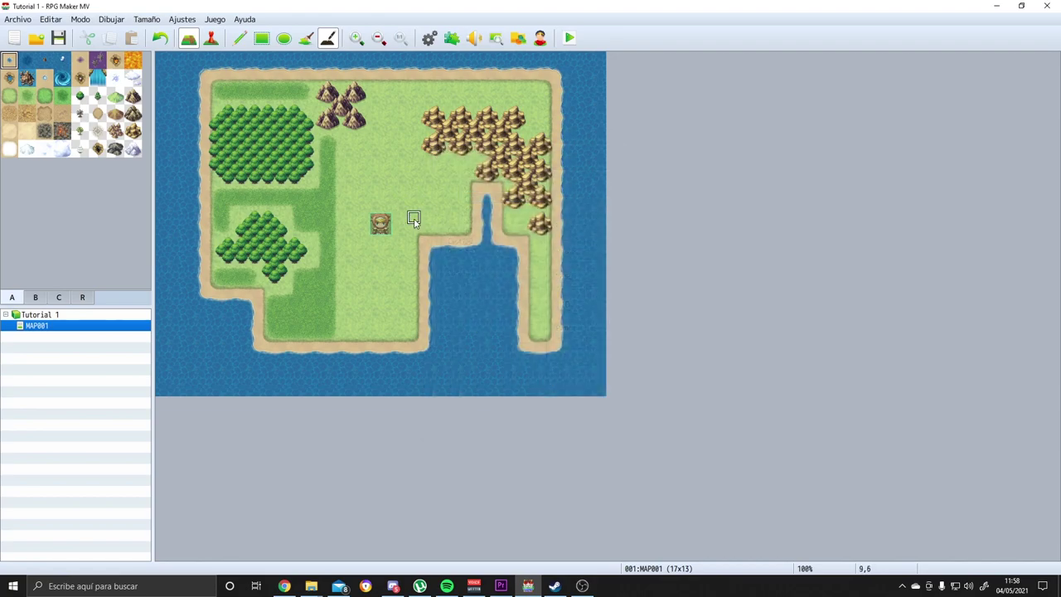
Open the event searcher, look at its search by event name (N. de evento), and close it.
click(496, 38)
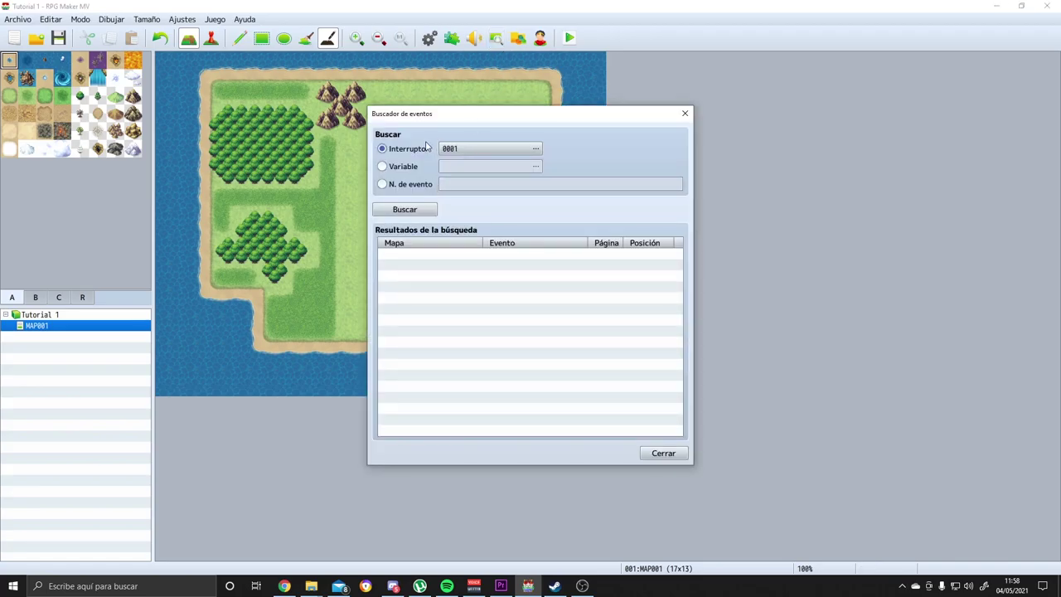
drag(424, 115, 591, 98)
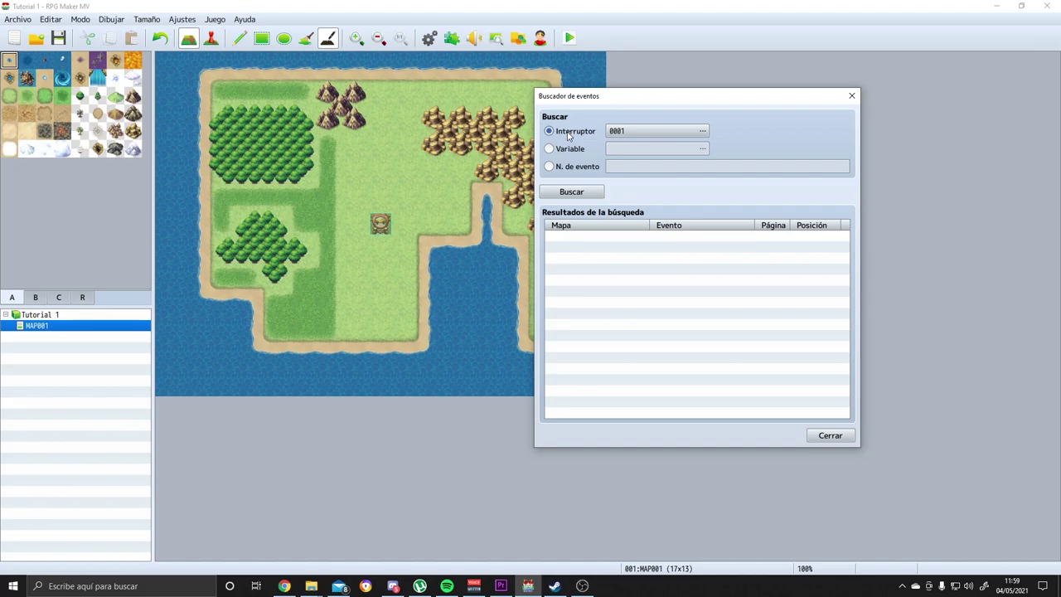
click(590, 170)
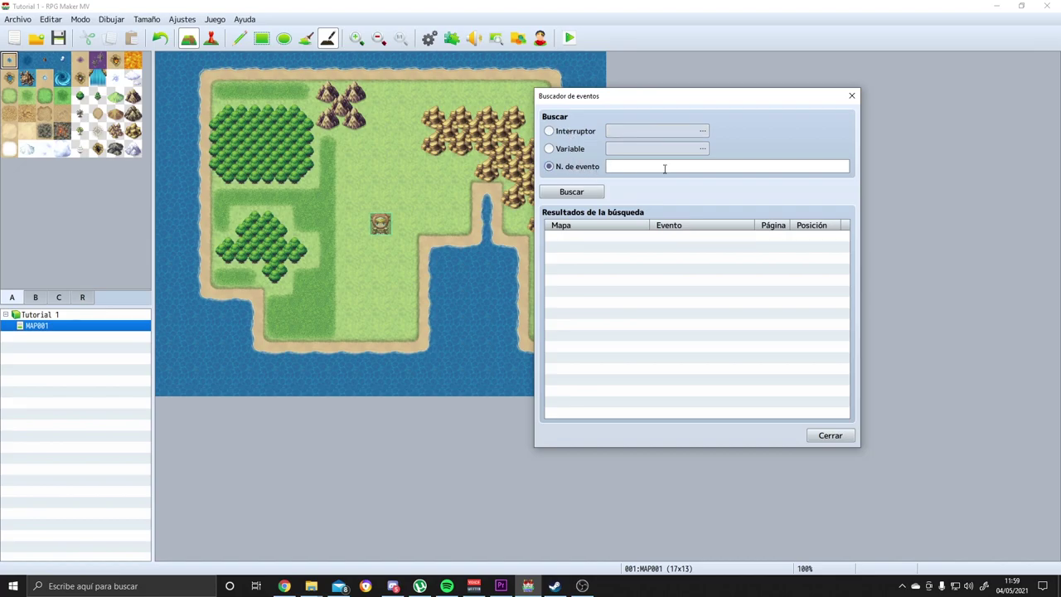
click(664, 169)
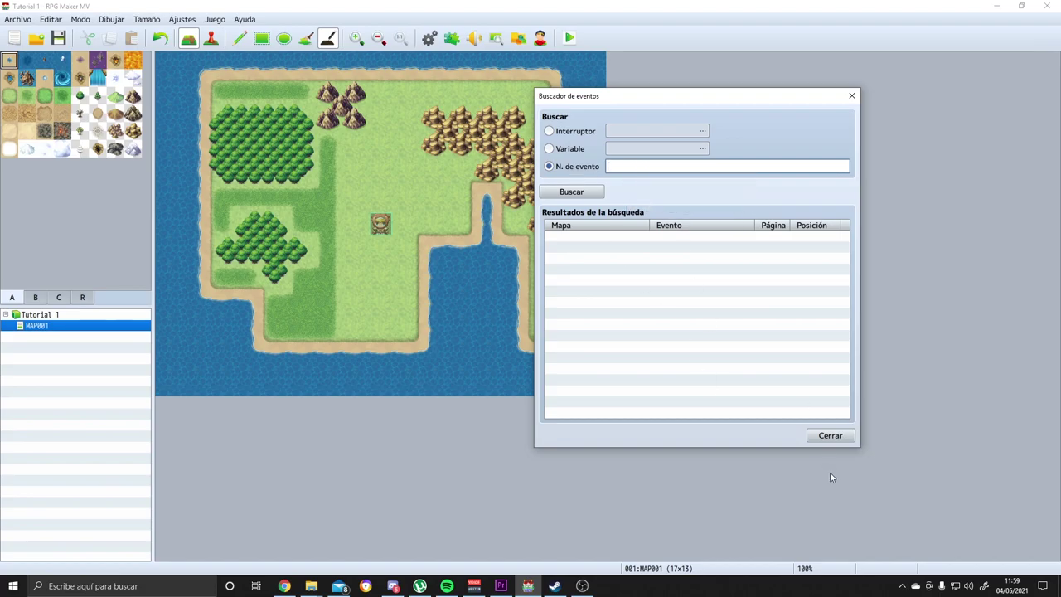
click(830, 437)
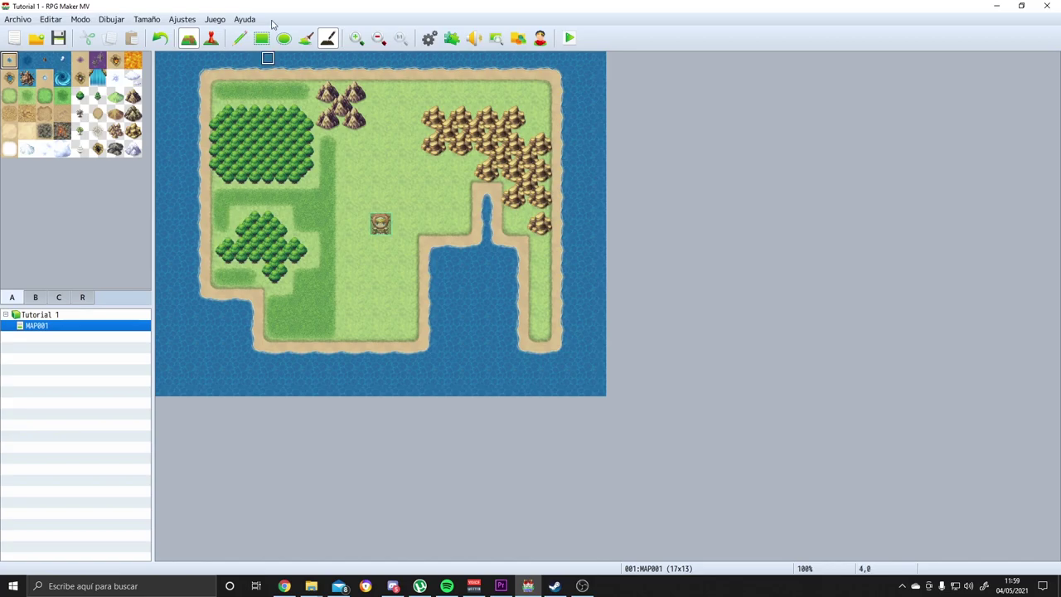
Open the character generator and look through the male character's hair, beard, ears, eyes, mouth, clothing and cape variations.
click(540, 39)
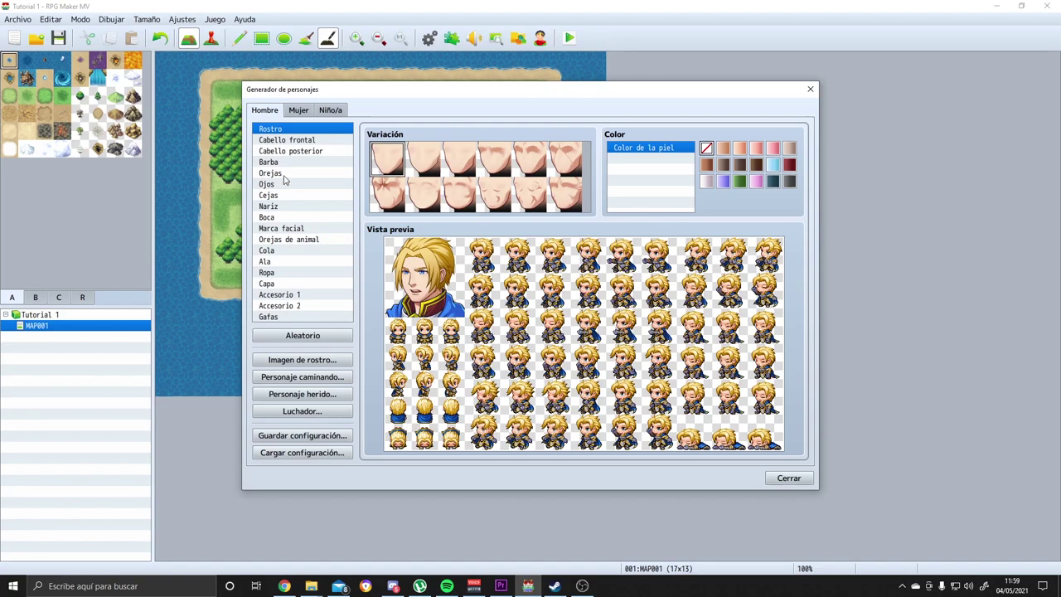
click(275, 141)
click(275, 150)
click(272, 164)
click(274, 173)
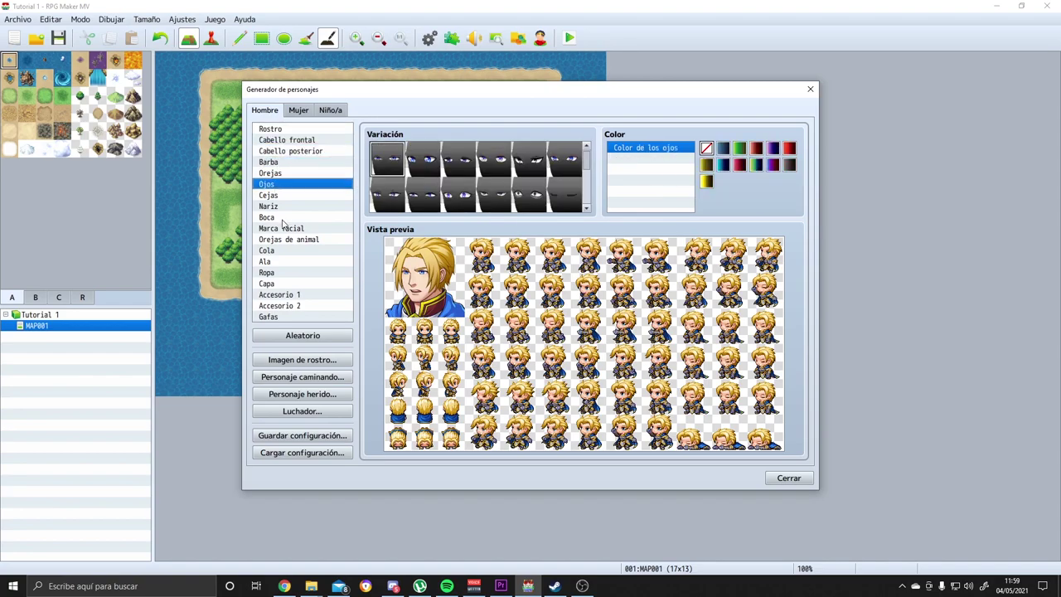
click(282, 220)
click(283, 273)
click(294, 284)
Give the male character the eyepatch from Accesorio 1 and the first pair of animal ears from Orejas de animal.
click(291, 295)
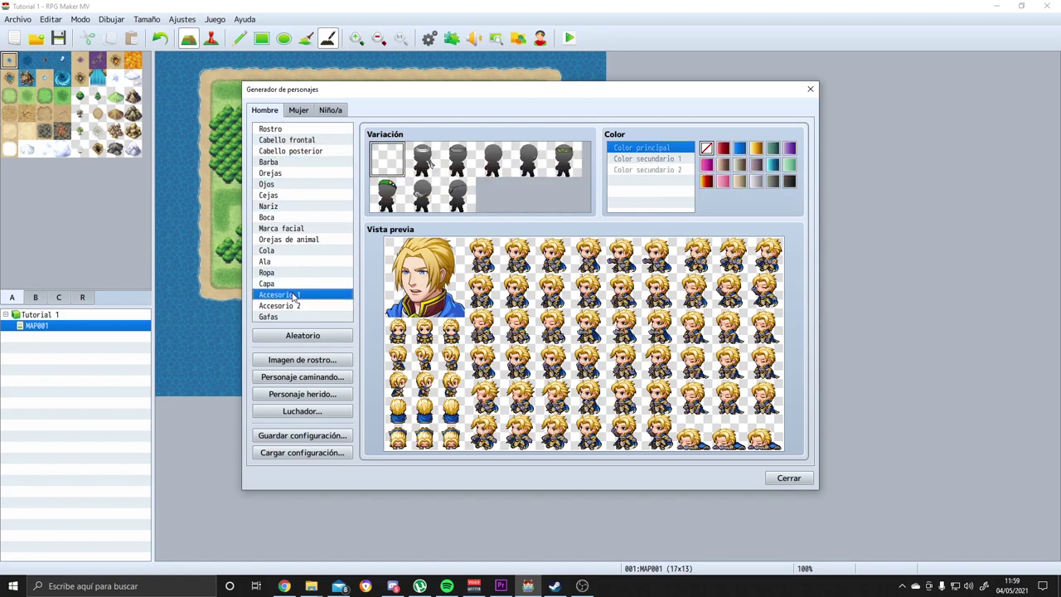
click(459, 204)
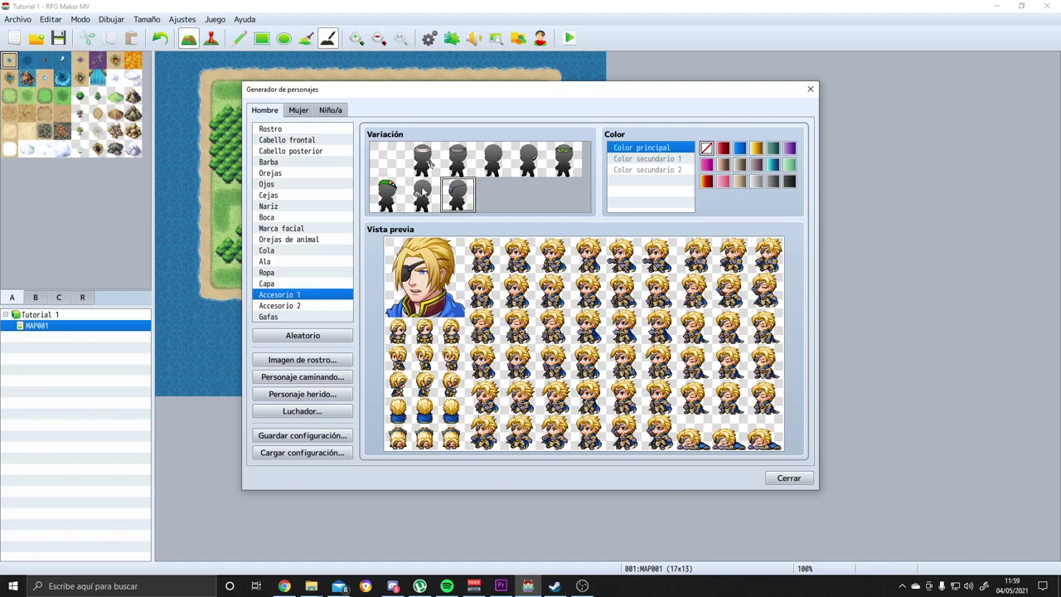
click(282, 238)
click(423, 157)
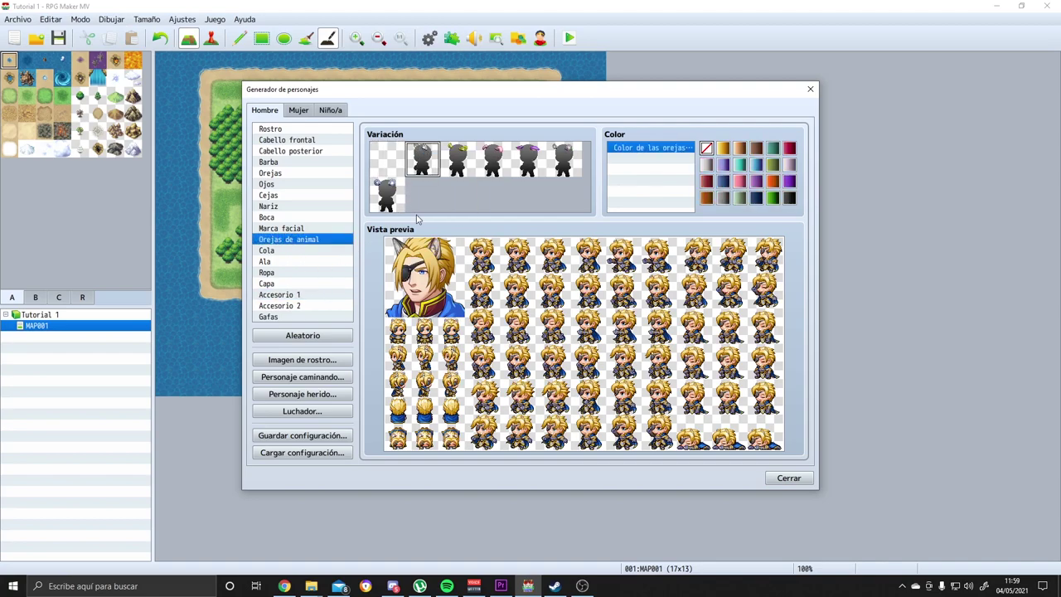
Add the red-nosed clown facial mark and the toothy grin mouth to the character, and close the generator.
click(277, 232)
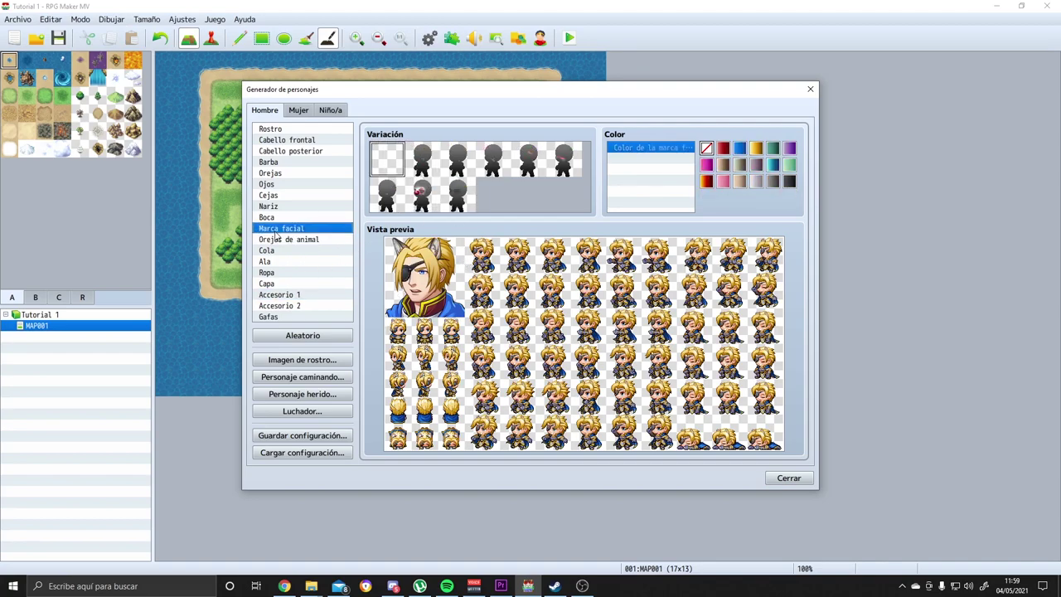
click(423, 195)
click(283, 216)
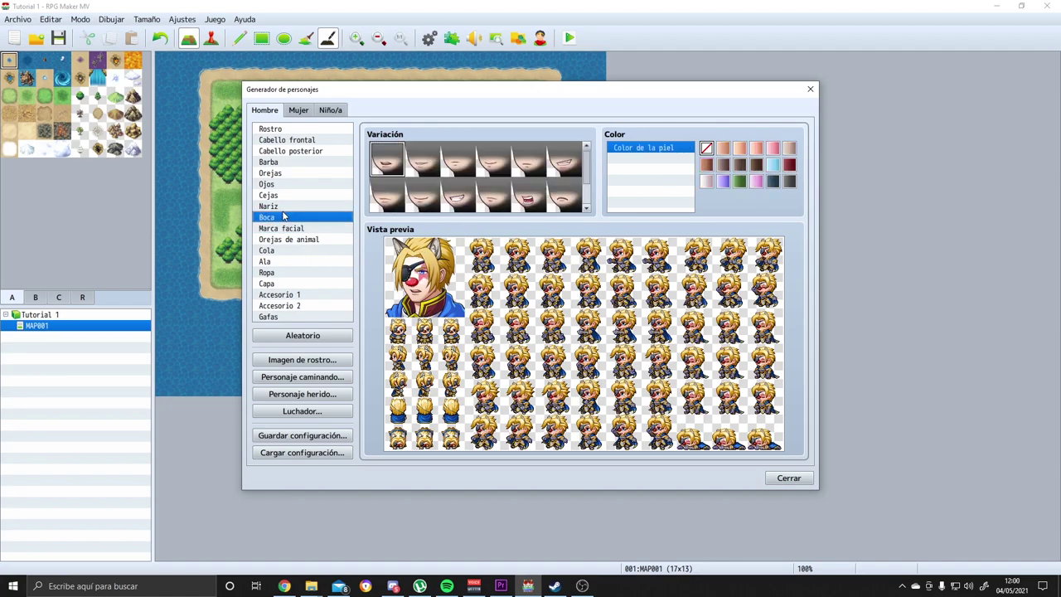
click(455, 197)
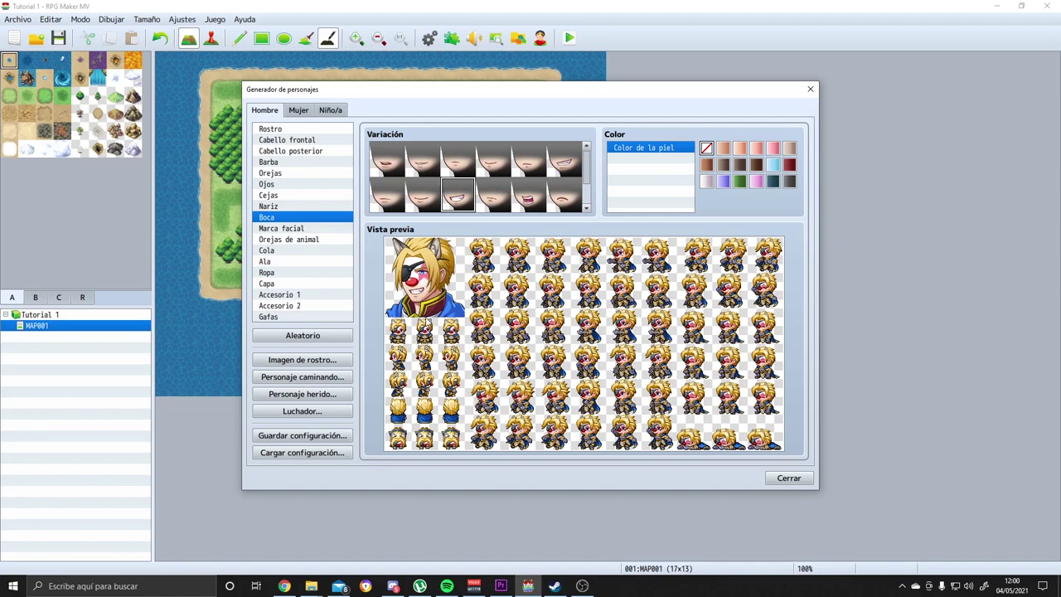
click(788, 479)
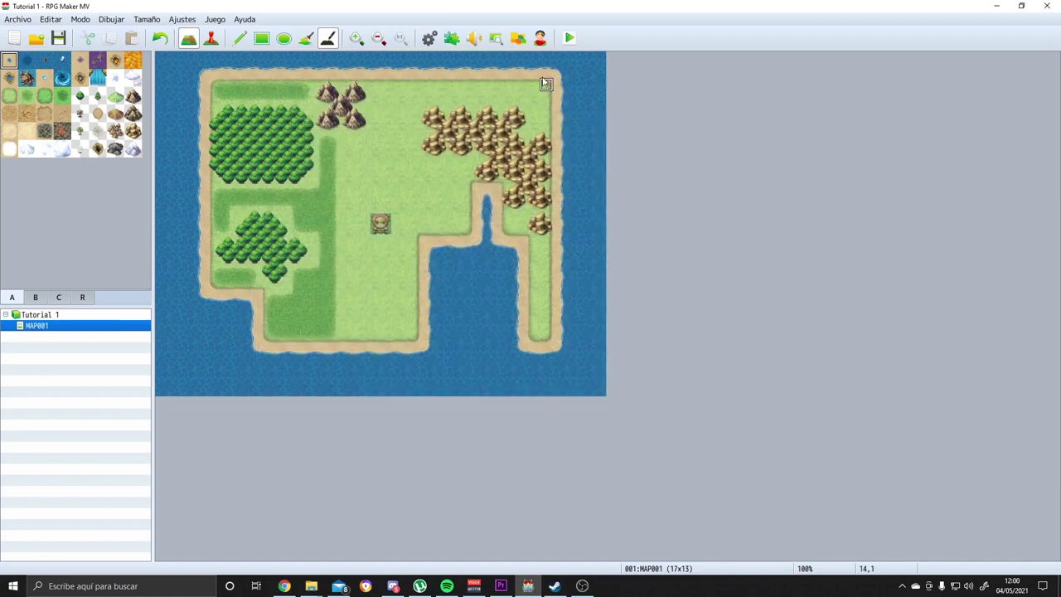
Launch a playtest of the game and open Opciones from its title screen.
click(568, 38)
click(484, 309)
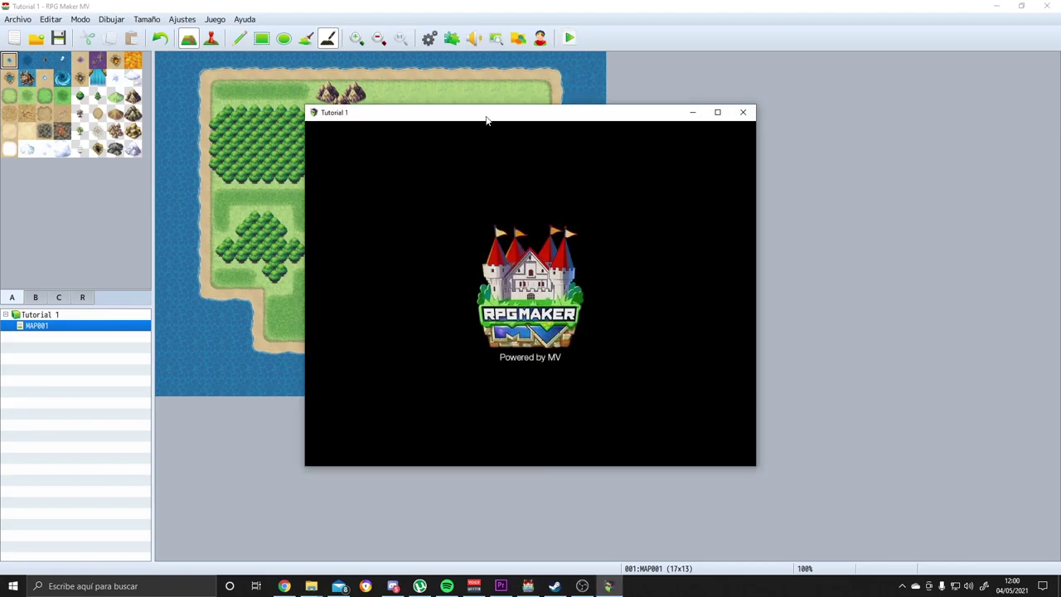
drag(484, 112, 473, 108)
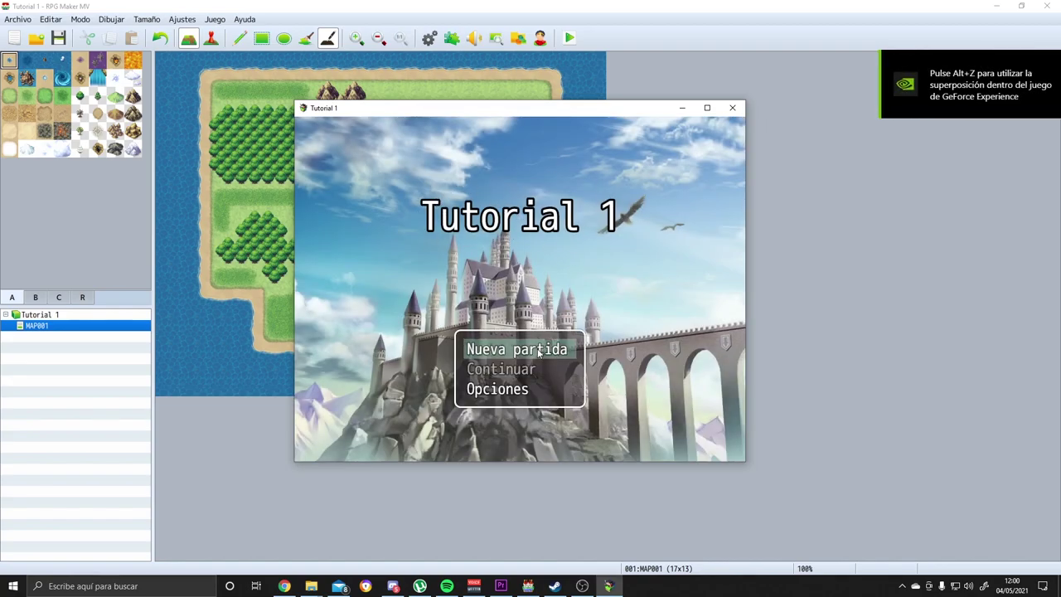
click(511, 396)
click(511, 397)
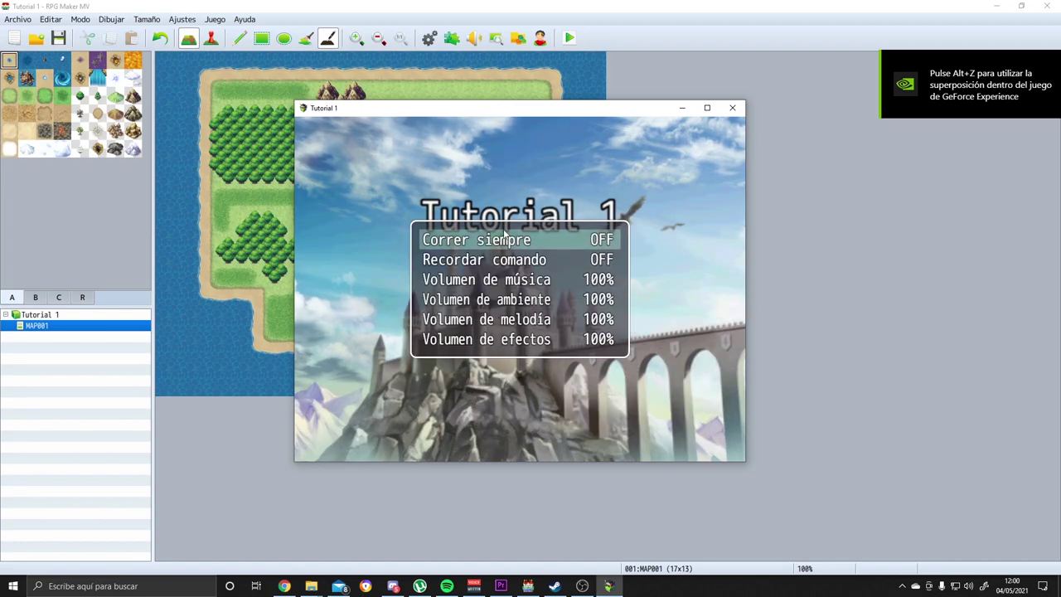
Set Volumen de música to 20% in the game's options.
click(514, 279)
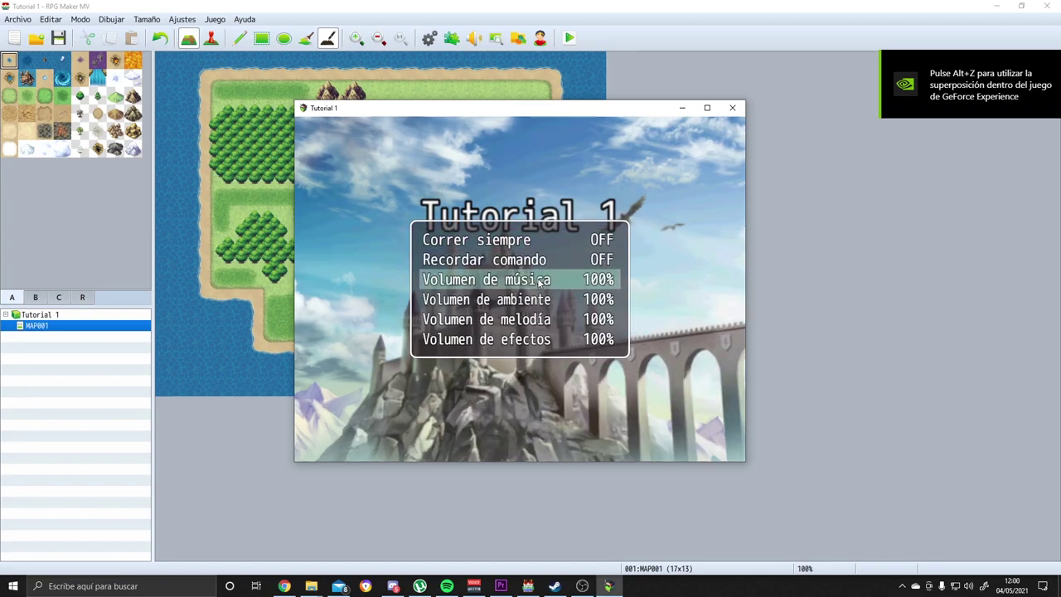
right_click(600, 285)
key(Return)
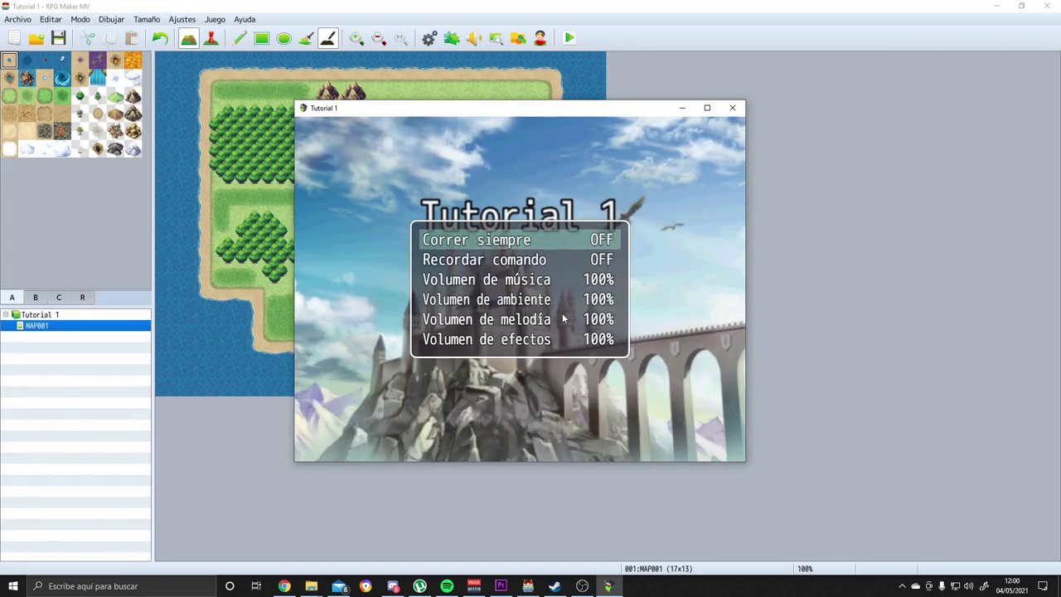
double_click(604, 281)
click(605, 281)
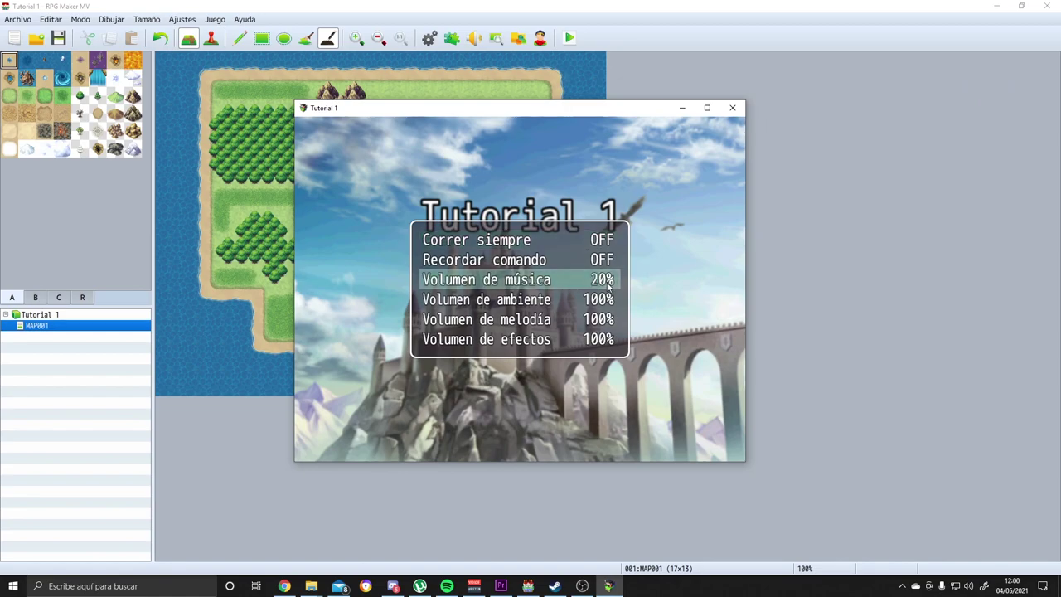
Set Volumen de ambiente, Volumen de melodía and Volumen de efectos to 20% each.
click(607, 302)
click(608, 302)
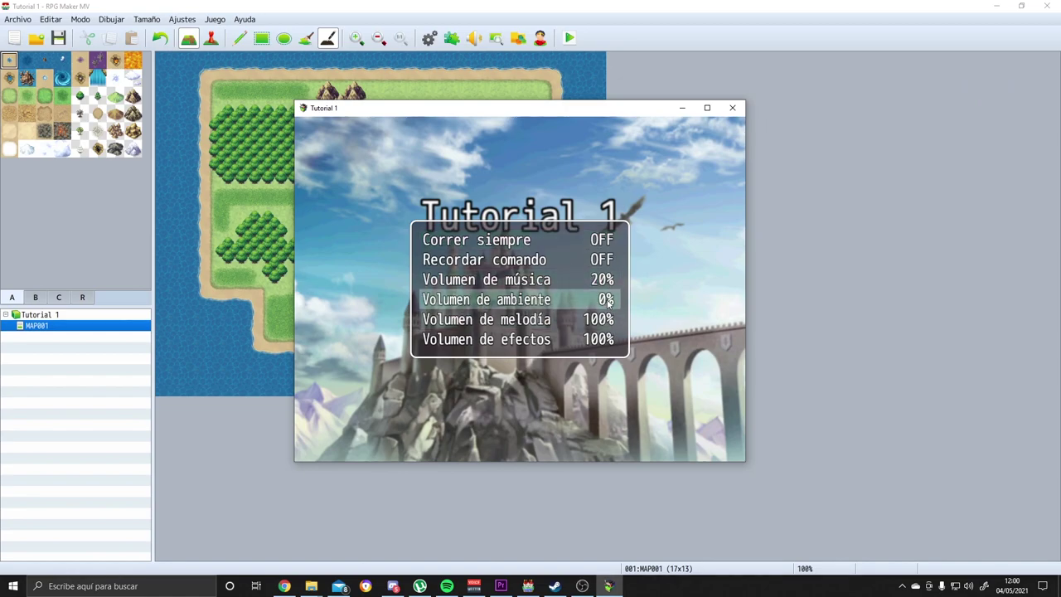
click(607, 322)
double_click(605, 323)
click(604, 323)
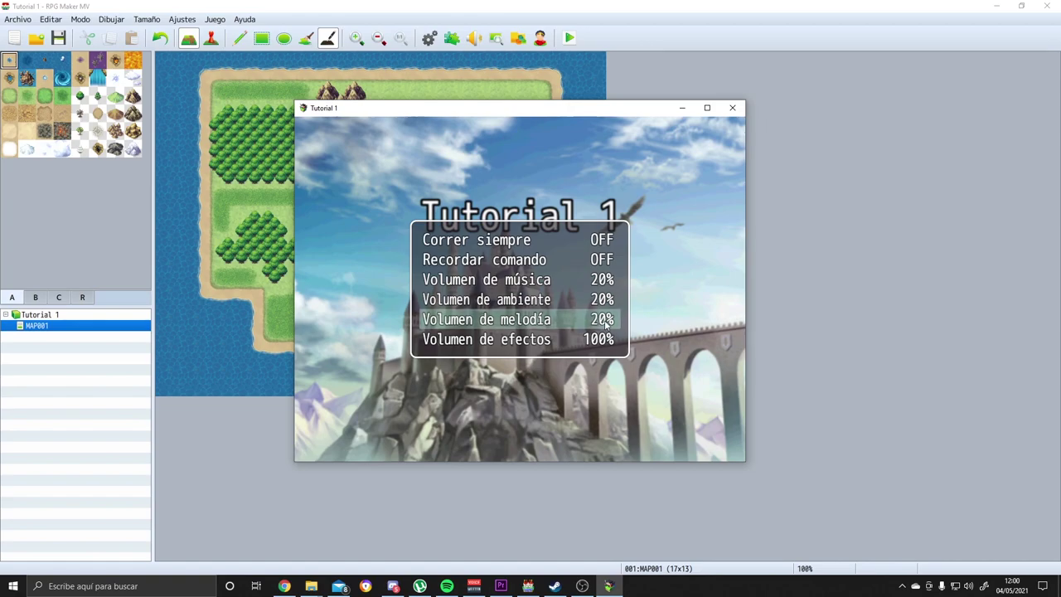
click(604, 341)
click(604, 341)
click(603, 342)
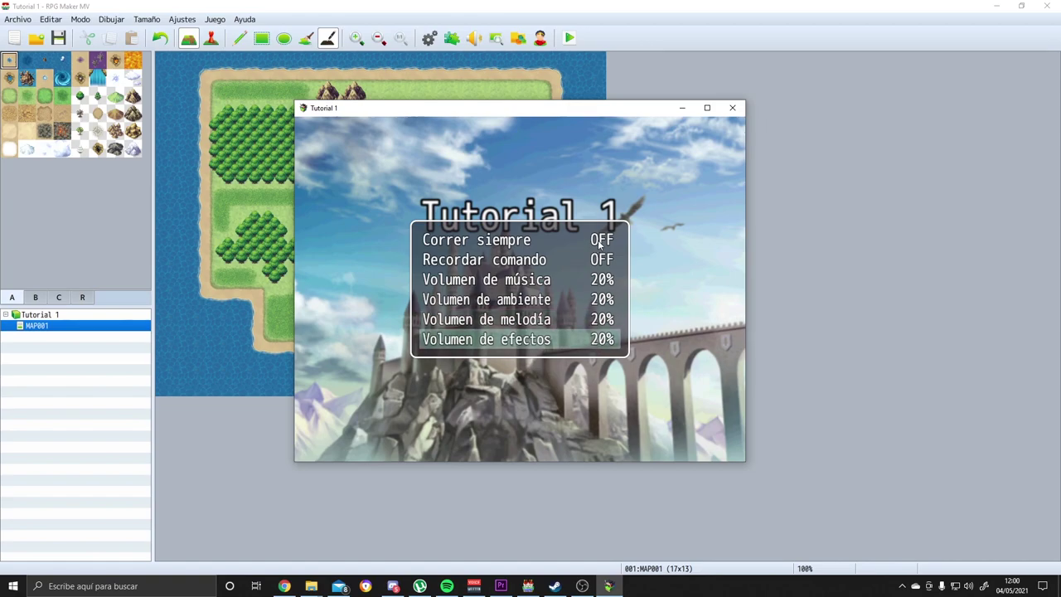
Leave the options, start a Nueva partida and walk the party north across the island's central grassland.
right_click(655, 323)
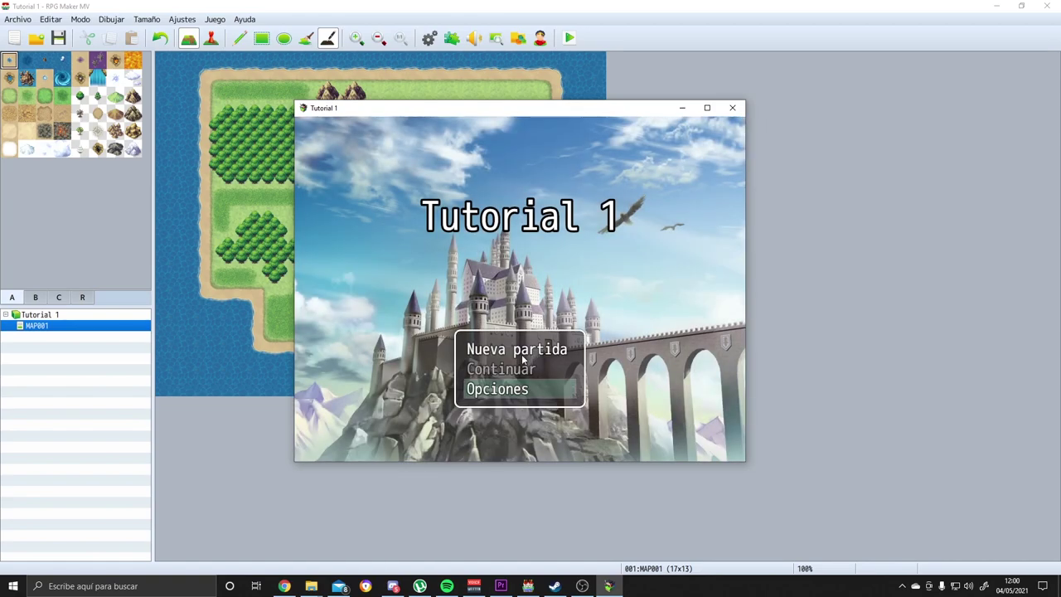
click(524, 351)
click(524, 351)
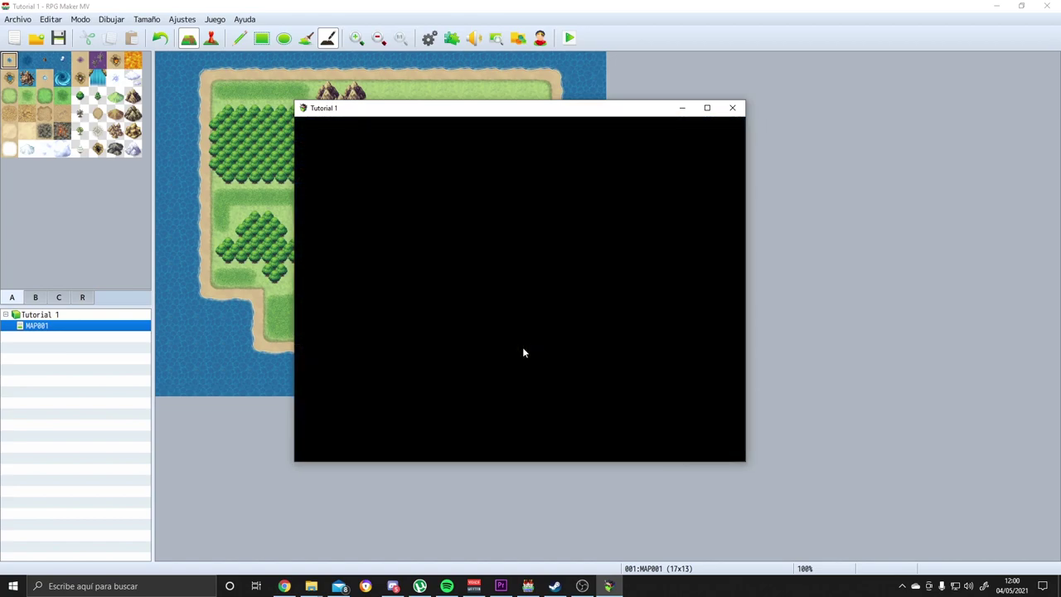
click(521, 235)
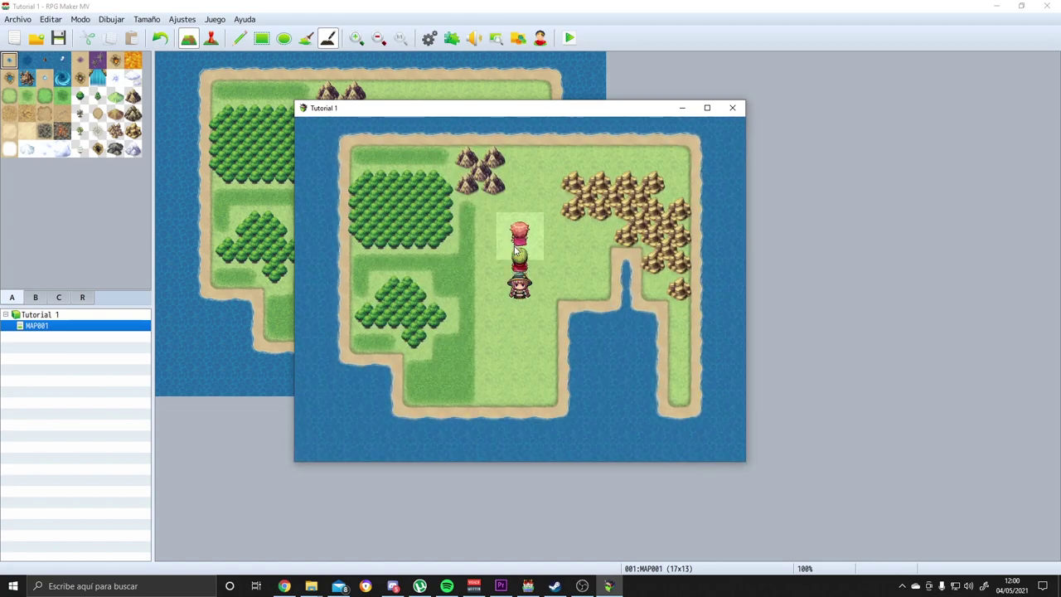